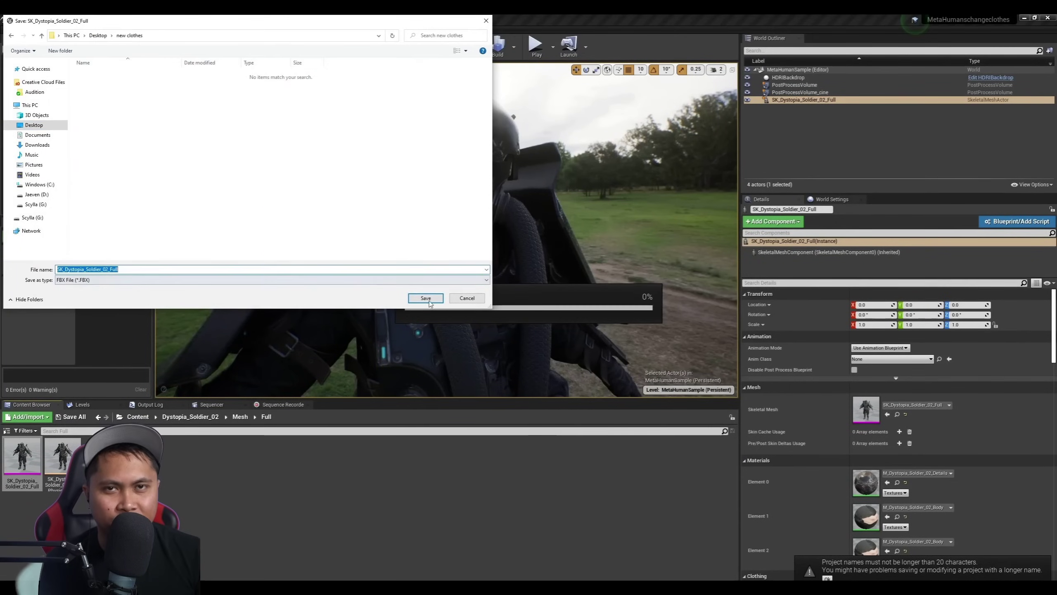
# - Export the soldier mesh as SK_Dystopia_Soldier_02_Full.FBX to the new clothes folder with FBX 2016 compatibility
pyautogui.click(429, 301)
pyautogui.click(535, 258)
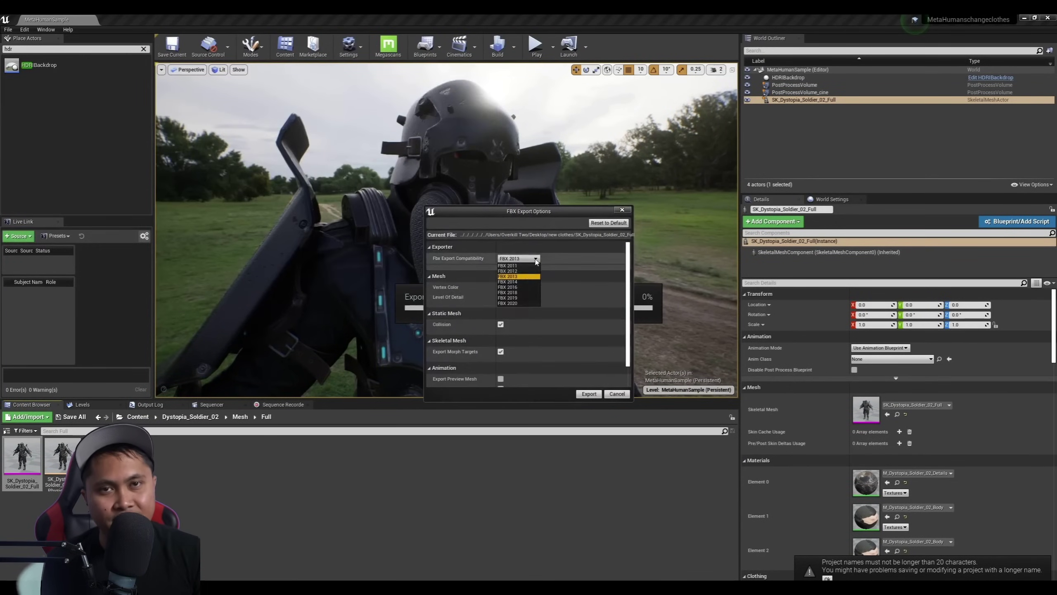
pyautogui.click(513, 287)
pyautogui.click(589, 394)
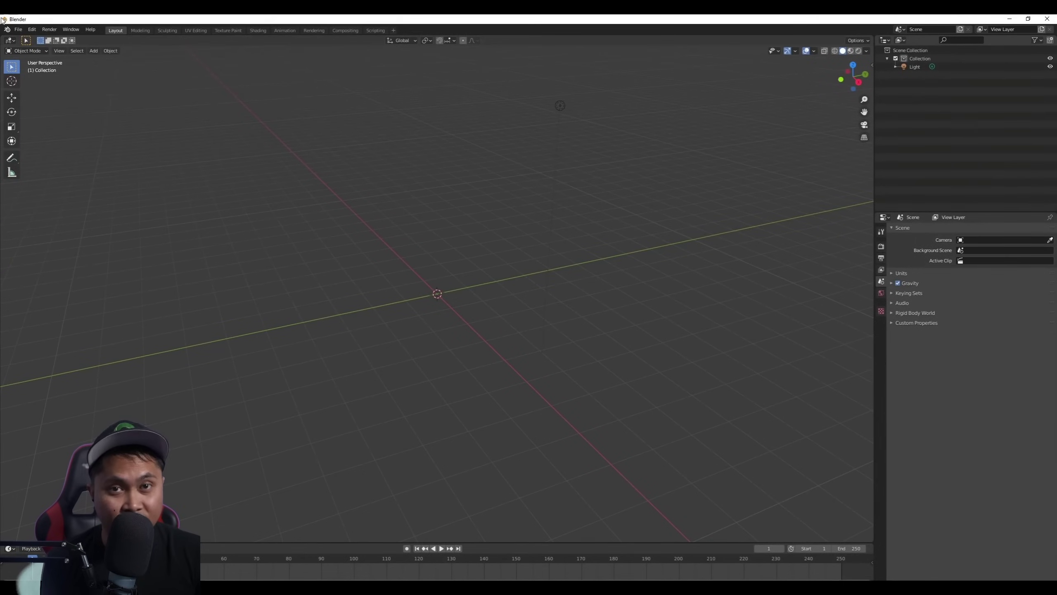
# - Switch to Blender and import the exported SK_Dystopia_Soldier_02_Full.FBX soldier into the scene
pyautogui.click(18, 30)
pyautogui.moveTo(30, 141)
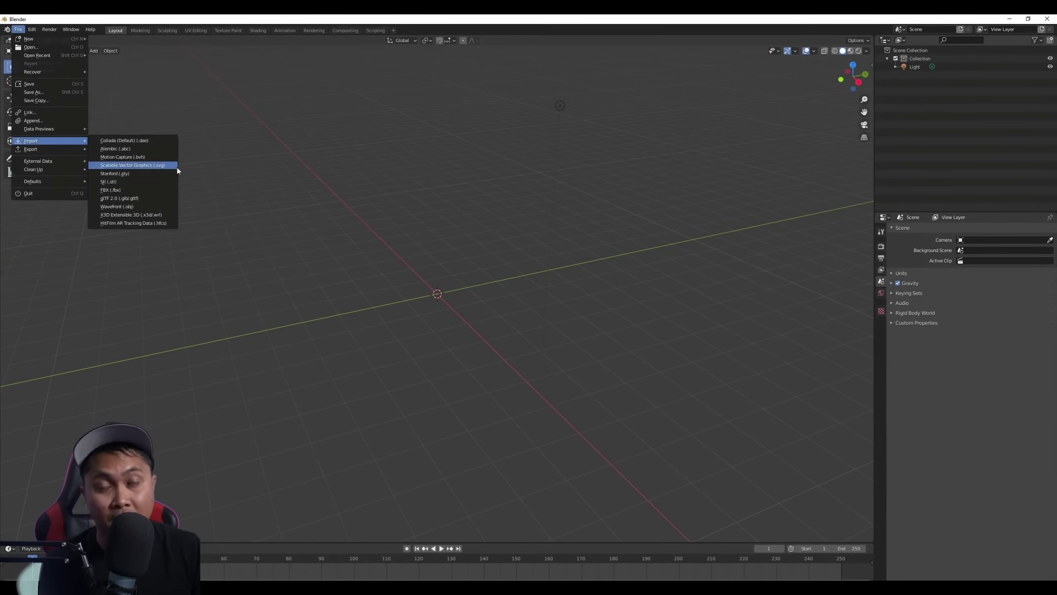
pyautogui.click(121, 207)
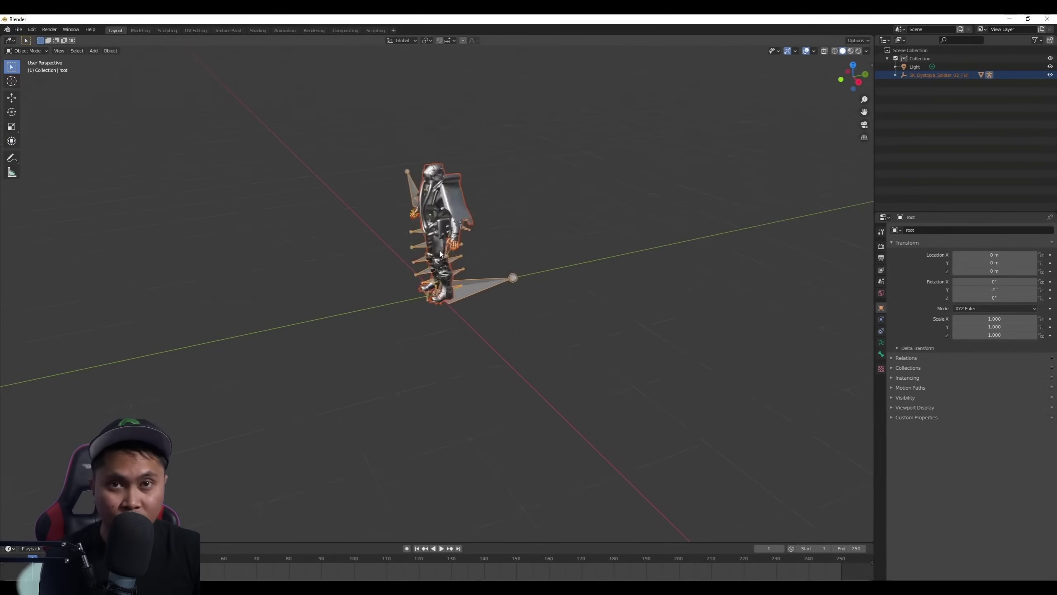
# - Remove the soldier mesh's head, helmet and upper hose sections in Edit Mode, and return to Object Mode
pyautogui.scroll(5, 513, 231)
pyautogui.keyDown('shift'); pyautogui.moveTo(514, 228); pyautogui.dragTo(573, 362, button='middle'); pyautogui.keyUp('shift')
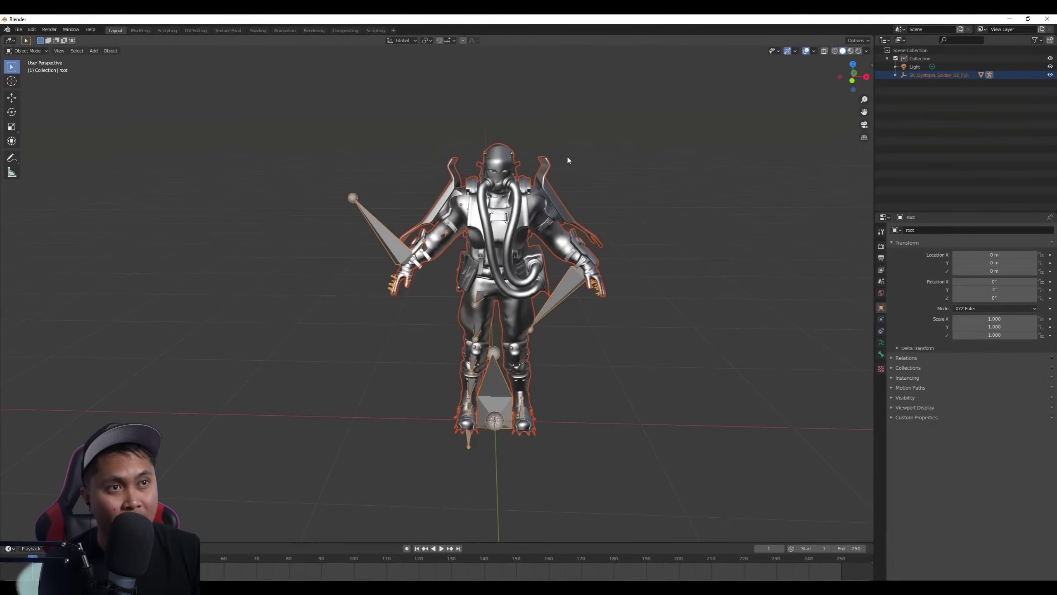
pyautogui.click(505, 174)
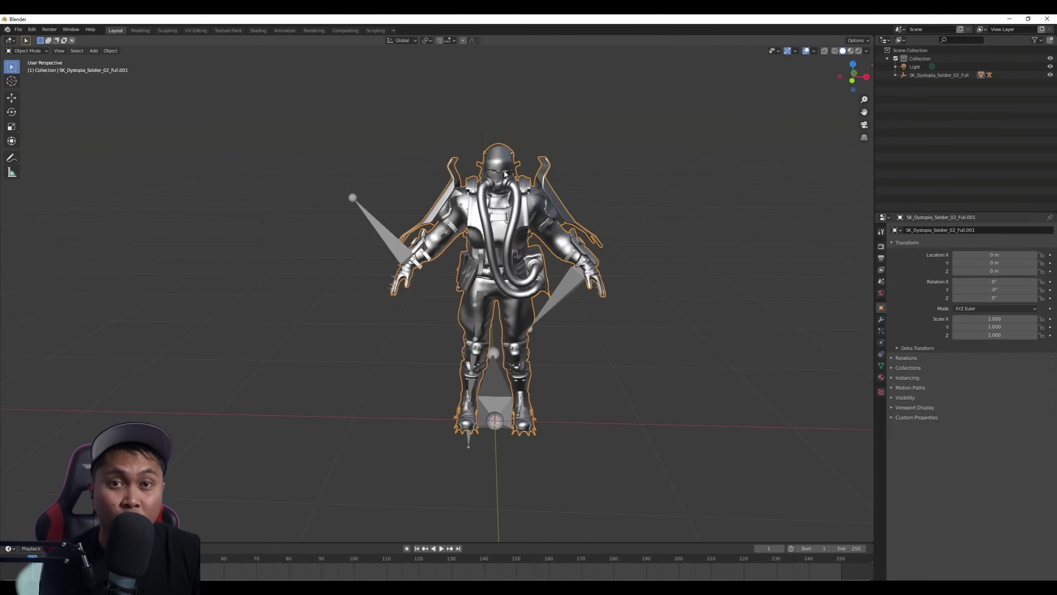
pyautogui.click(27, 50)
pyautogui.click(27, 70)
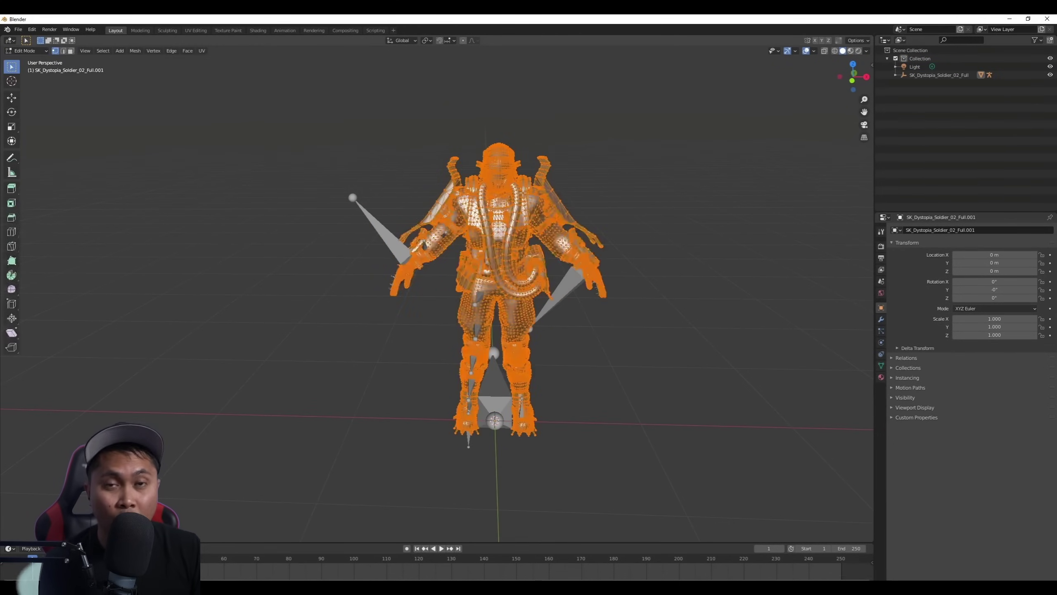
pyautogui.hotkey('alt', 'a')
pyautogui.scroll(3, 535, 143)
pyautogui.moveTo(589, 146)
pyautogui.mouseDown(button='middle')
pyautogui.moveTo(581, 153)
pyautogui.moveTo(589, 147)
pyautogui.mouseUp(button='middle')
pyautogui.keyDown('shift'); pyautogui.moveTo(531, 98); pyautogui.dragTo(494, 141, button='middle'); pyautogui.keyUp('shift')
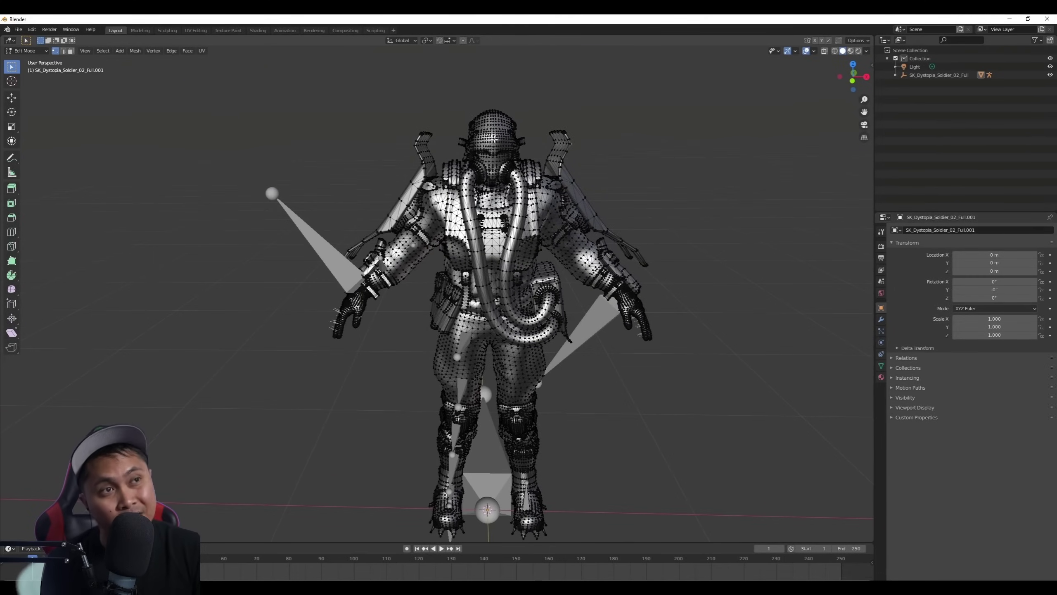
pyautogui.press('Tab')
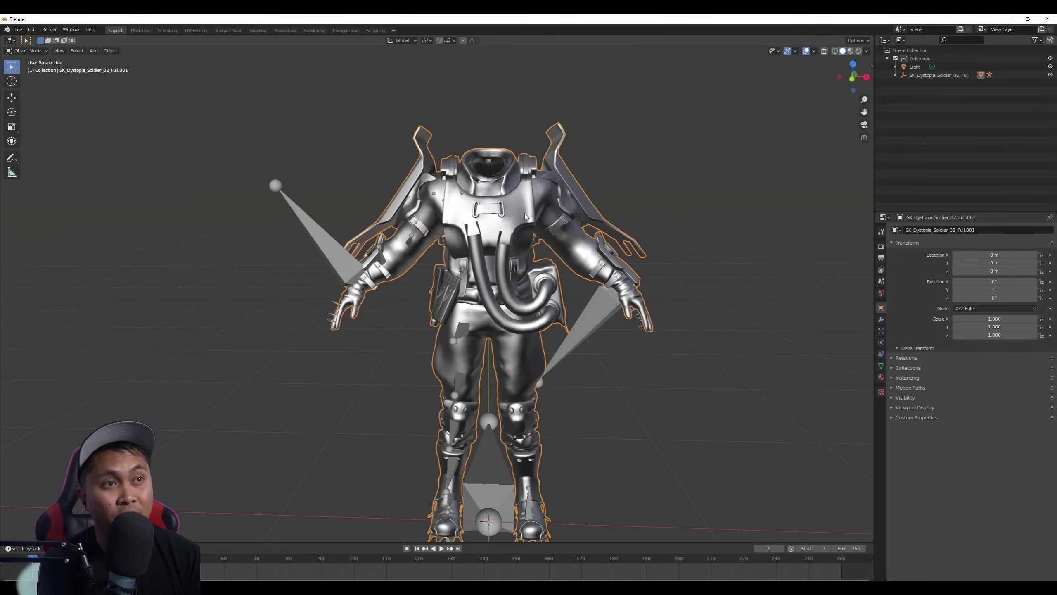
# - Select all objects and export them as noheadbro.fbx to the new clothes folder, limited to selected objects with Add Leaf Bones off
pyautogui.press('a')
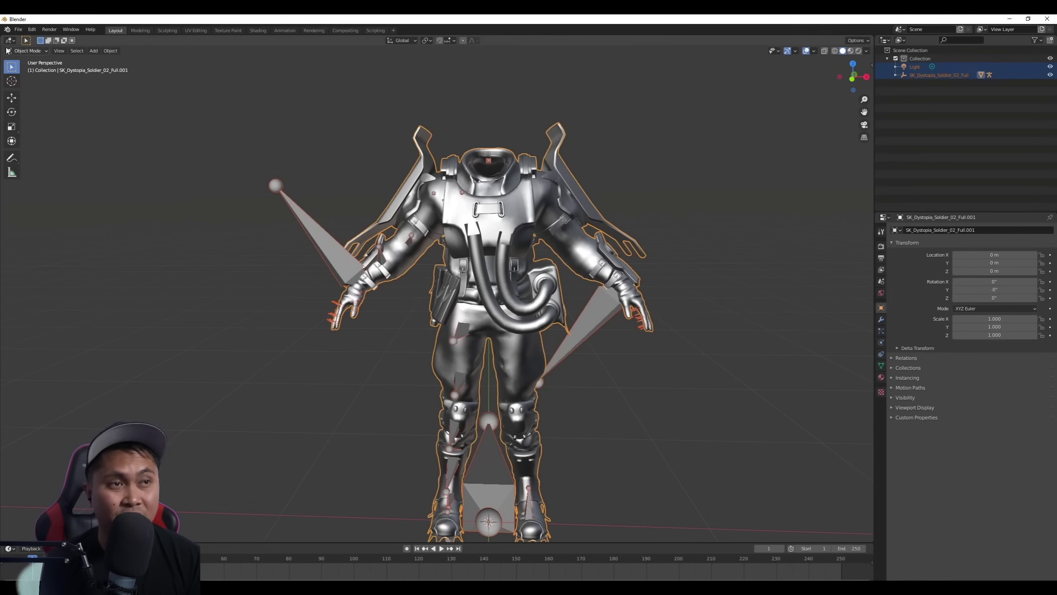
pyautogui.click(18, 29)
pyautogui.moveTo(37, 150)
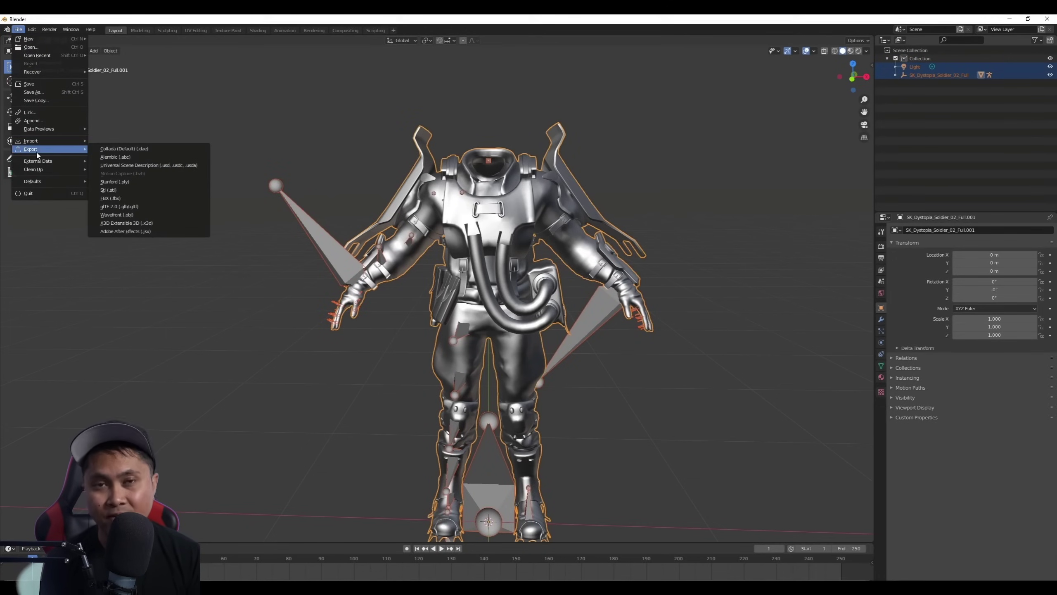
pyautogui.click(146, 199)
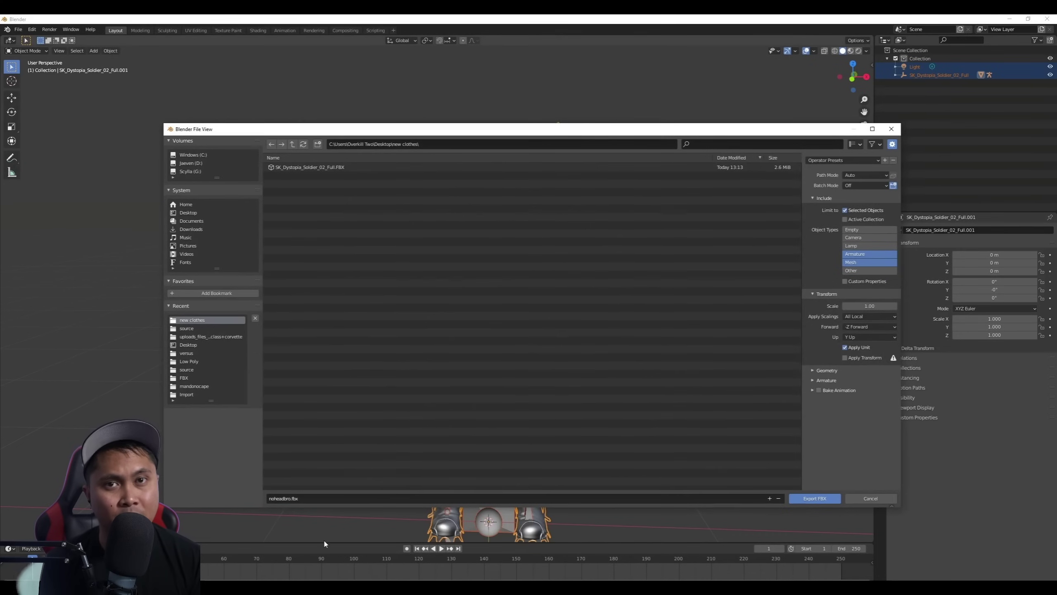
pyautogui.click(287, 498)
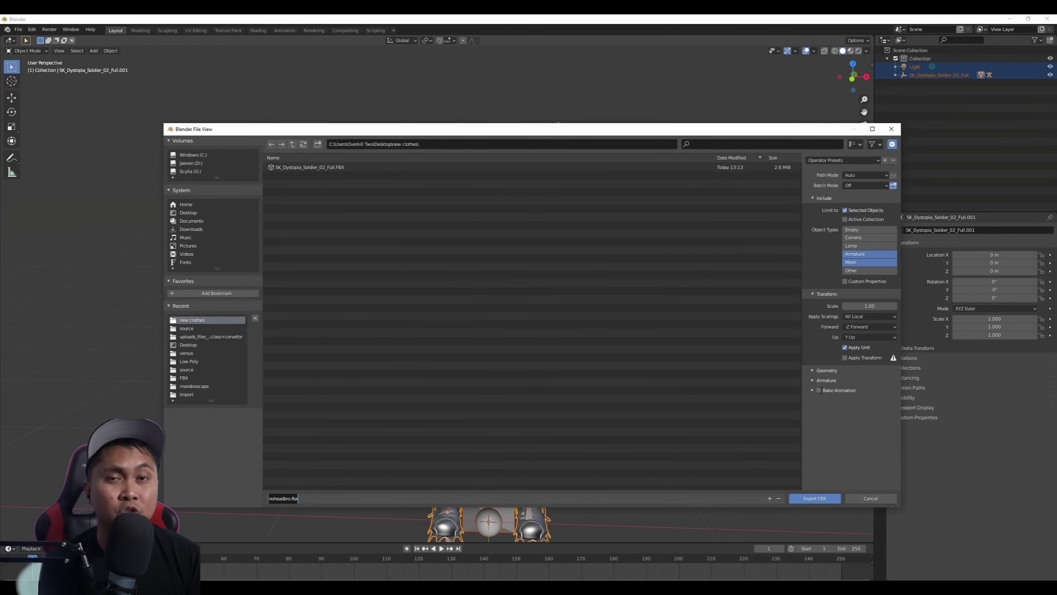
pyautogui.click(812, 381)
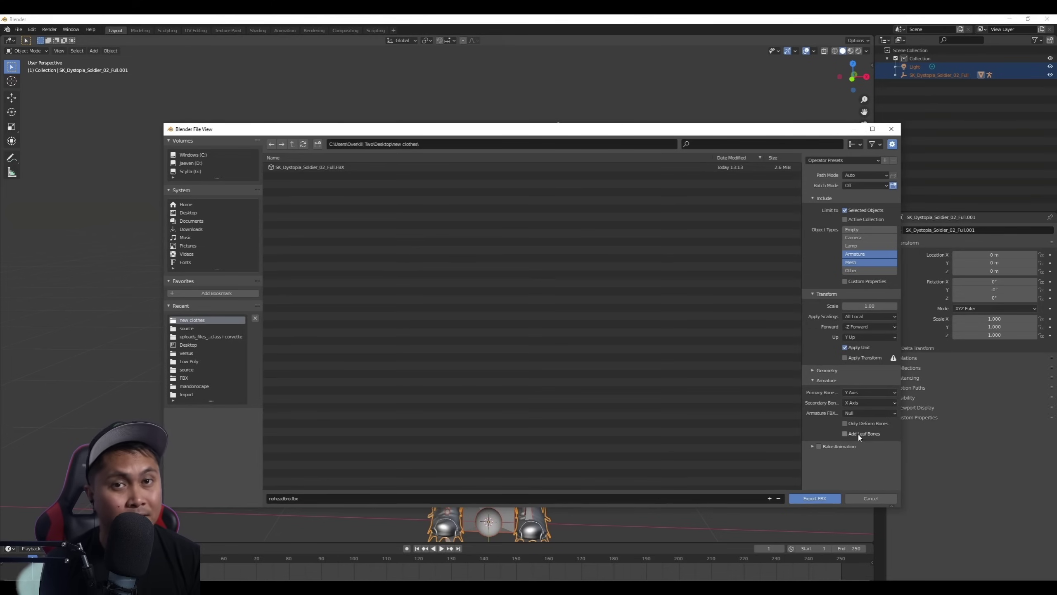
pyautogui.click(815, 498)
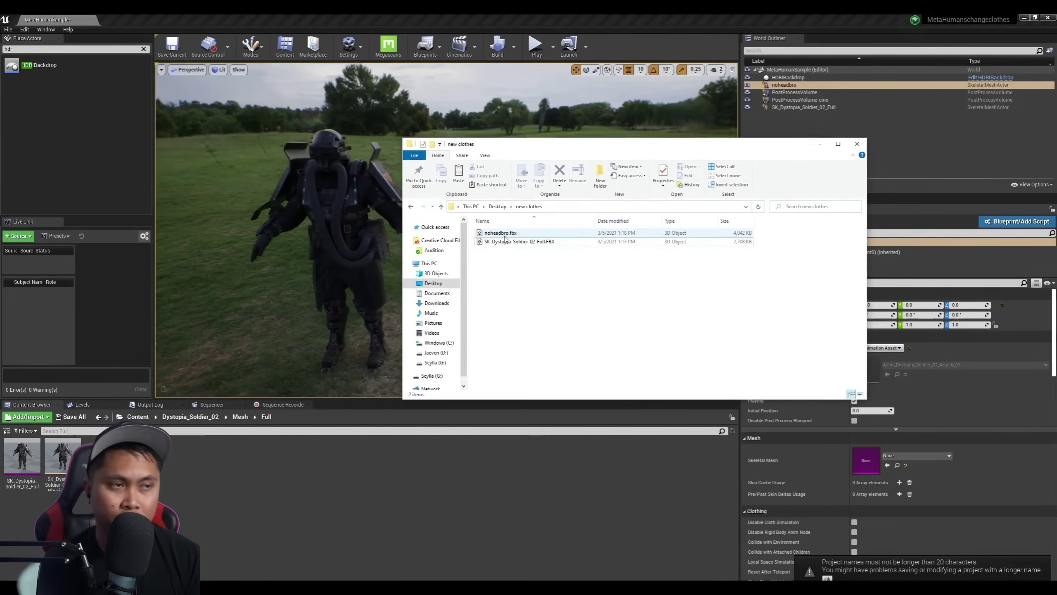
# - Switch to Unreal Engine and bring noheadbro.fbx from the new clothes folder into the Dystopia_Soldier_02 Full mesh folder
pyautogui.click(501, 233)
pyautogui.moveTo(225, 501); pyautogui.dragTo(227, 502)
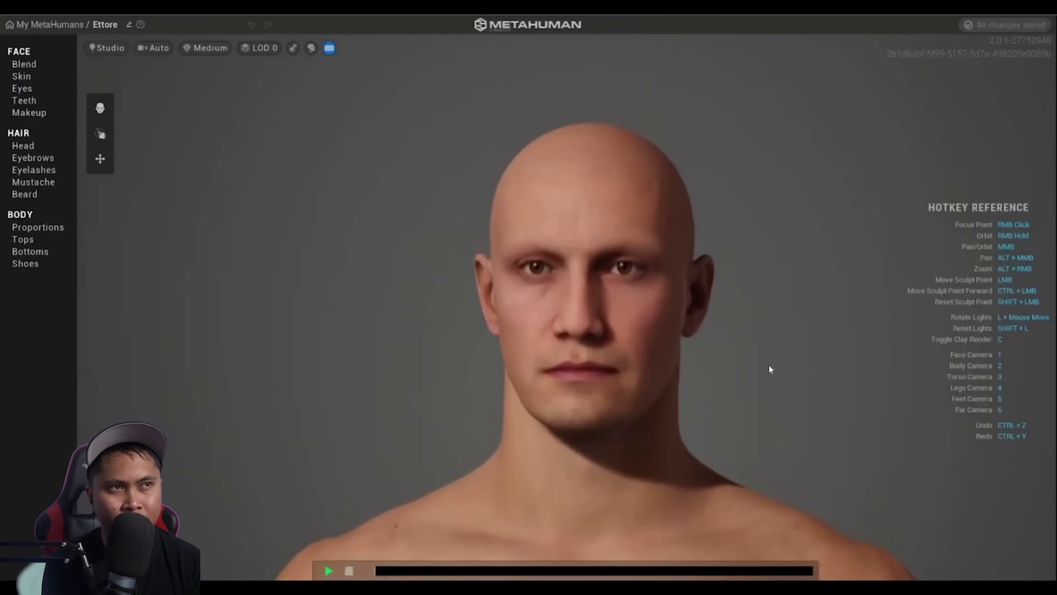
# - Switch to MetaHuman Creator and examine the bald Ettore character's head and full body
pyautogui.moveTo(770, 367); pyautogui.dragTo(848, 369, button='right')
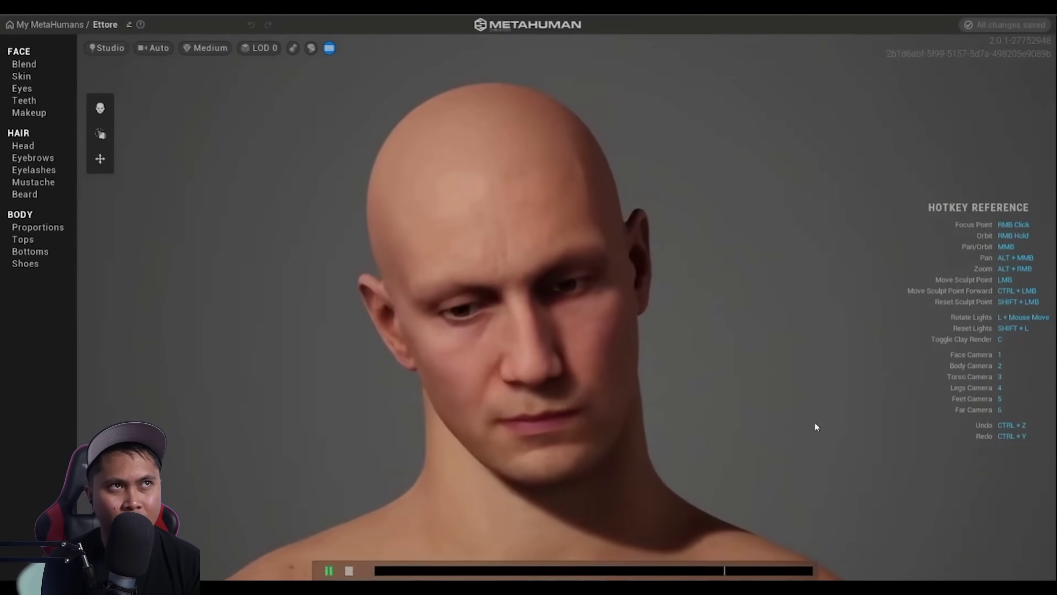
pyautogui.scroll(-8, 771, 418)
pyautogui.press('2')
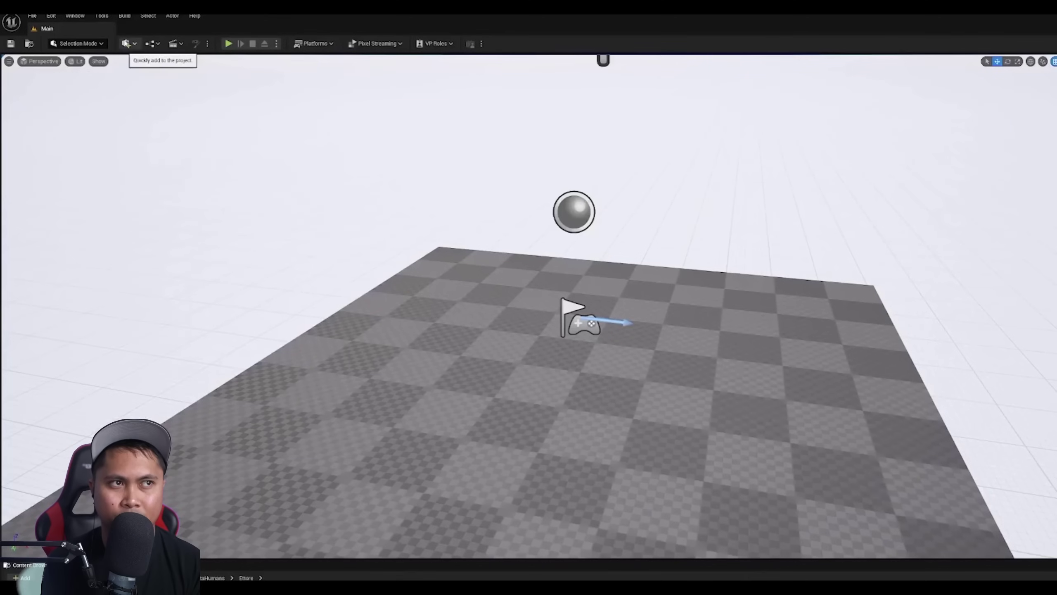
# - In Unreal Engine, add the Ettore MetaHuman from Quixel Bridge at medium quality and place BP_Ettore in the level
pyautogui.click(126, 43)
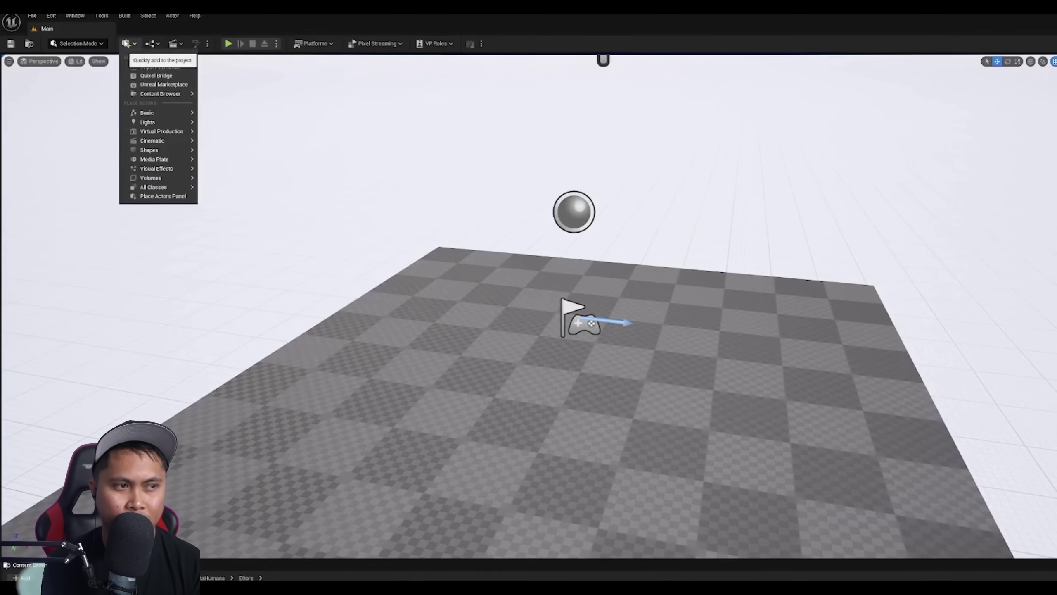
pyautogui.click(150, 76)
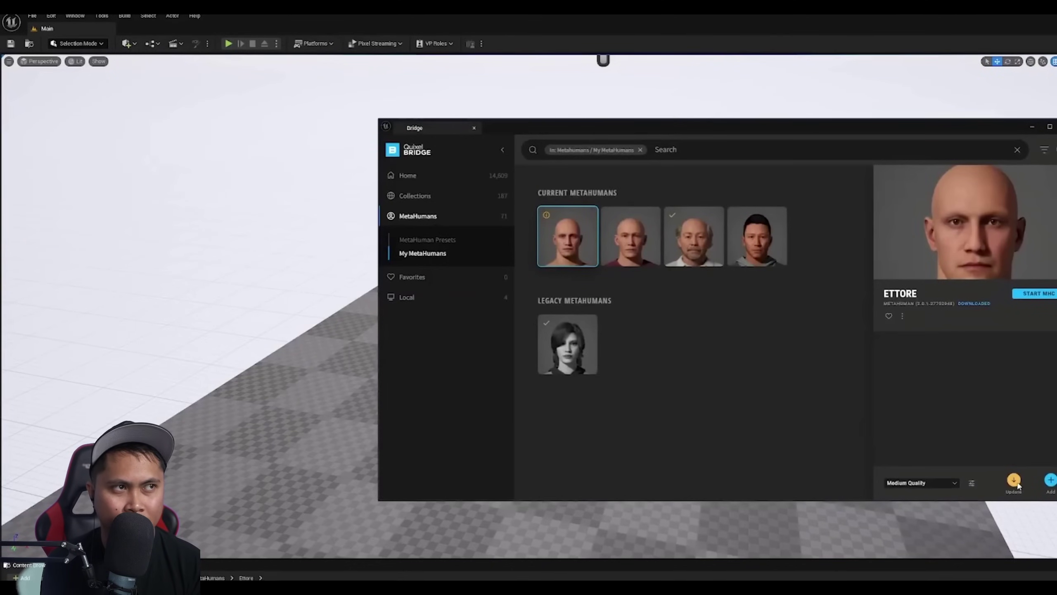
pyautogui.click(1052, 485)
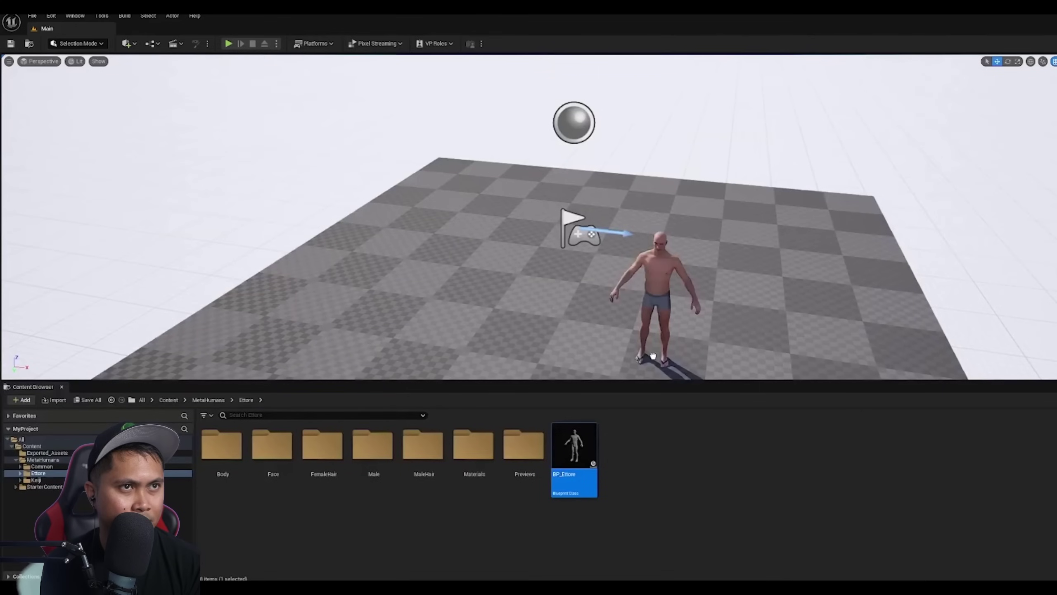
pyautogui.moveTo(654, 359); pyautogui.dragTo(616, 265)
pyautogui.scroll(4, 628, 236)
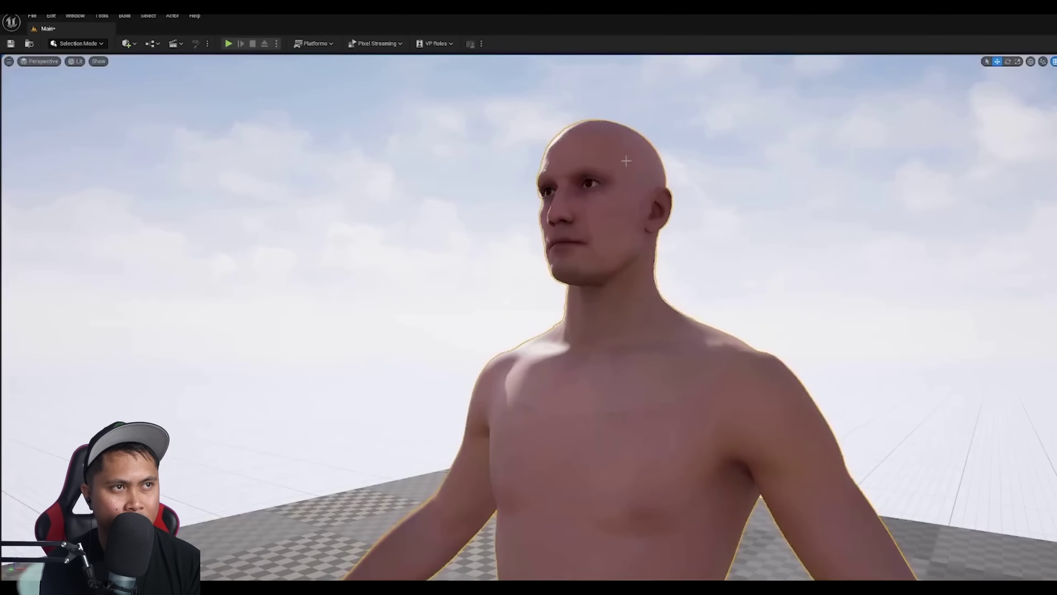
# - Export the selected MetaHuman as Meta_02.fbx to the Exported_Assets folder, reviewing the FBX export options
pyautogui.click(32, 16)
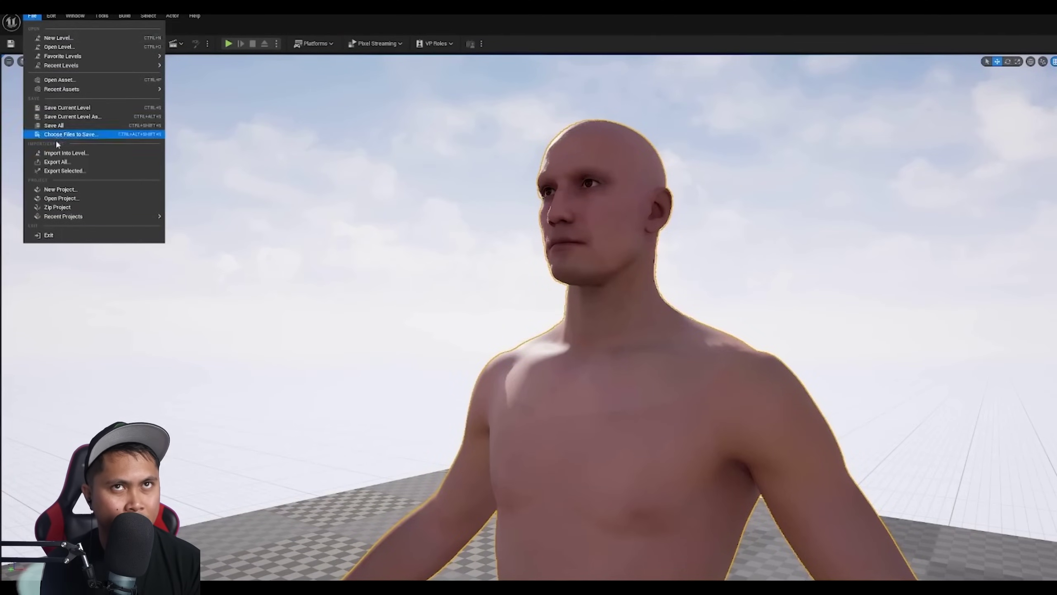
pyautogui.click(59, 171)
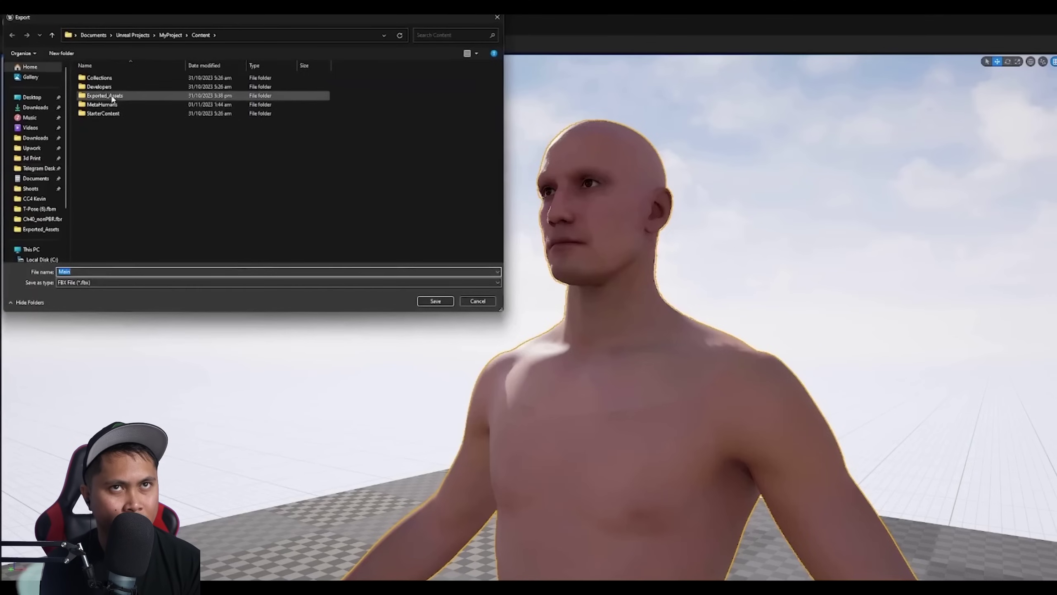
pyautogui.doubleClick(111, 96)
pyautogui.click(94, 79)
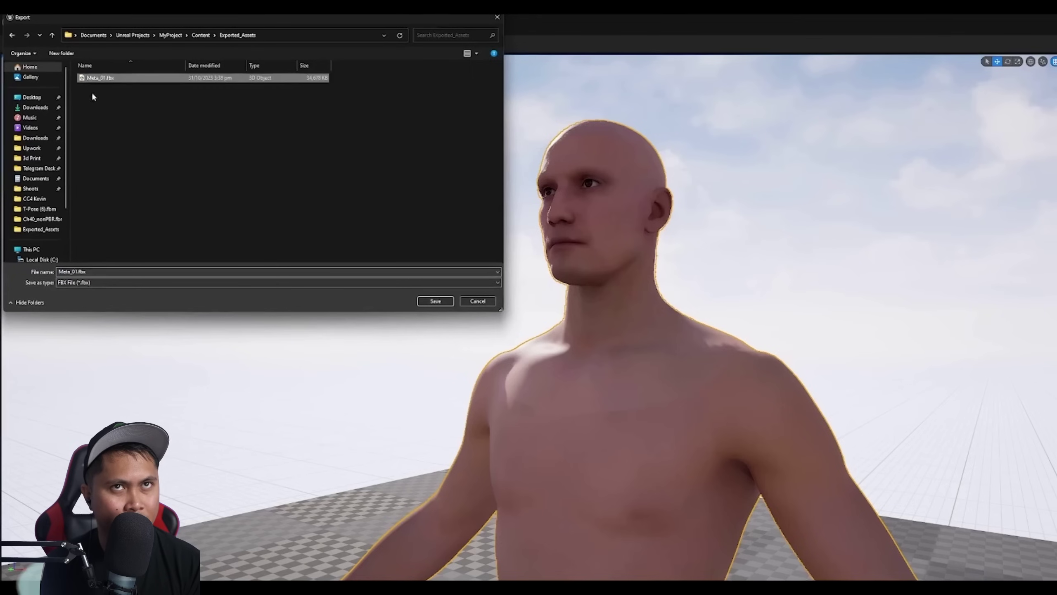
pyautogui.doubleClick(77, 271)
pyautogui.click(77, 272)
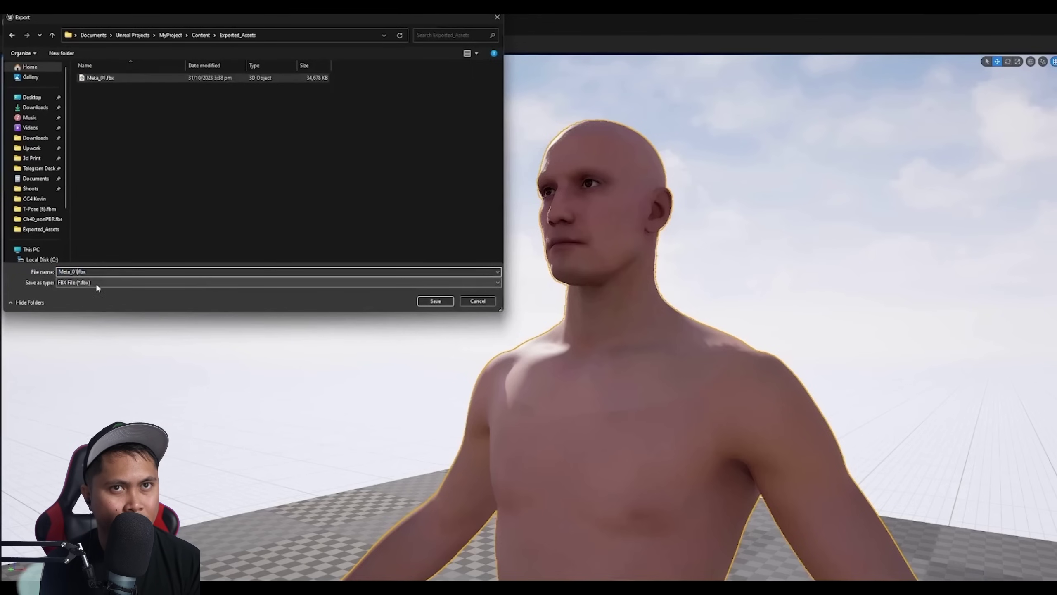
pyautogui.press('BackSpace')
pyautogui.write('2')
pyautogui.press('Return')
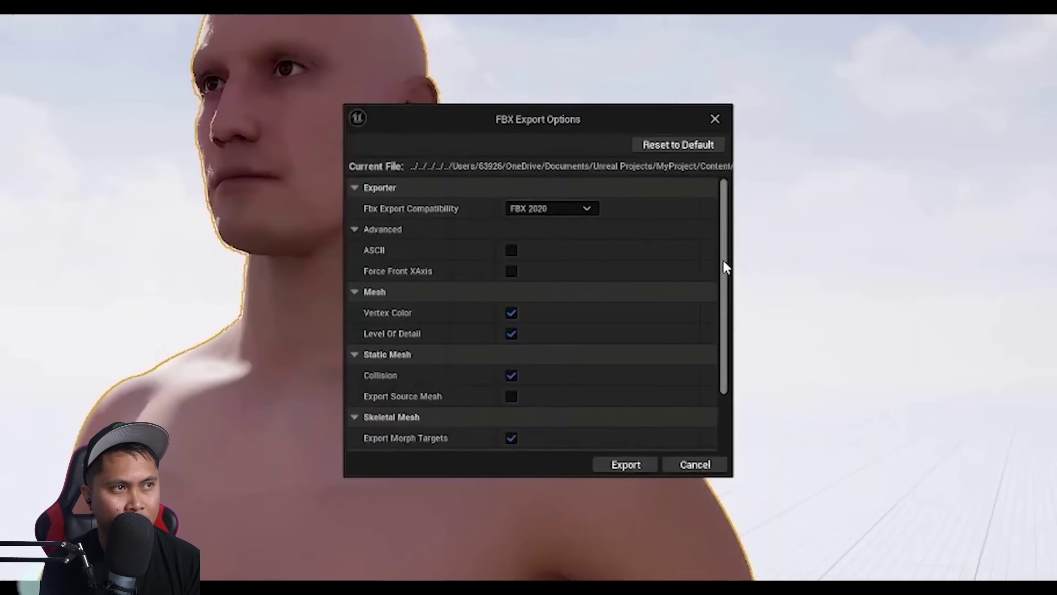
pyautogui.moveTo(724, 266); pyautogui.dragTo(708, 338)
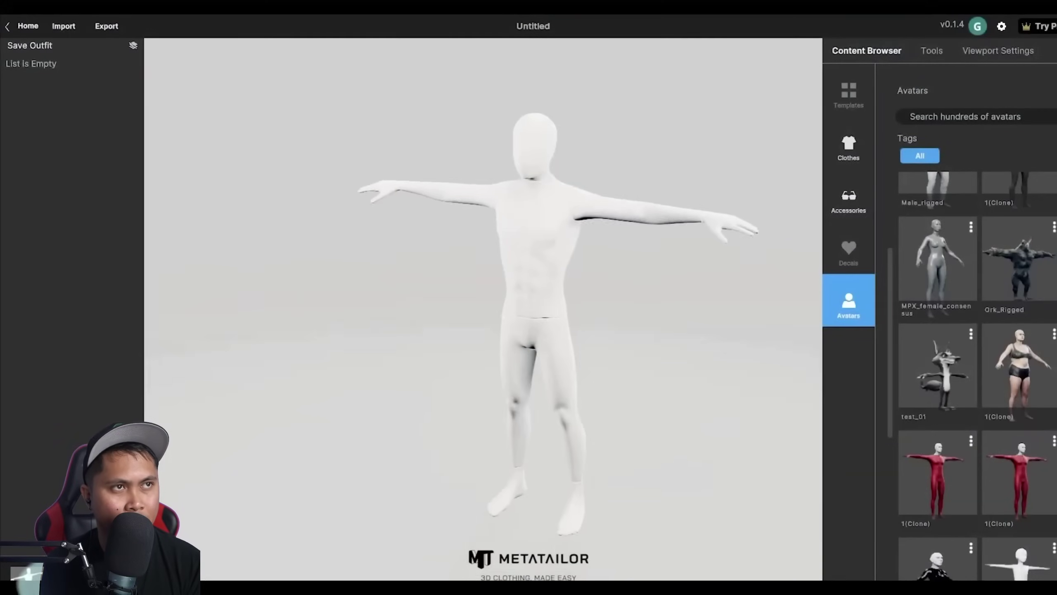
# - Switch to MetaTailor, import MH FBX_Centered.fbx from Downloads as an avatar and proceed past the materials stage at scale 1
pyautogui.click(63, 26)
pyautogui.click(887, 156)
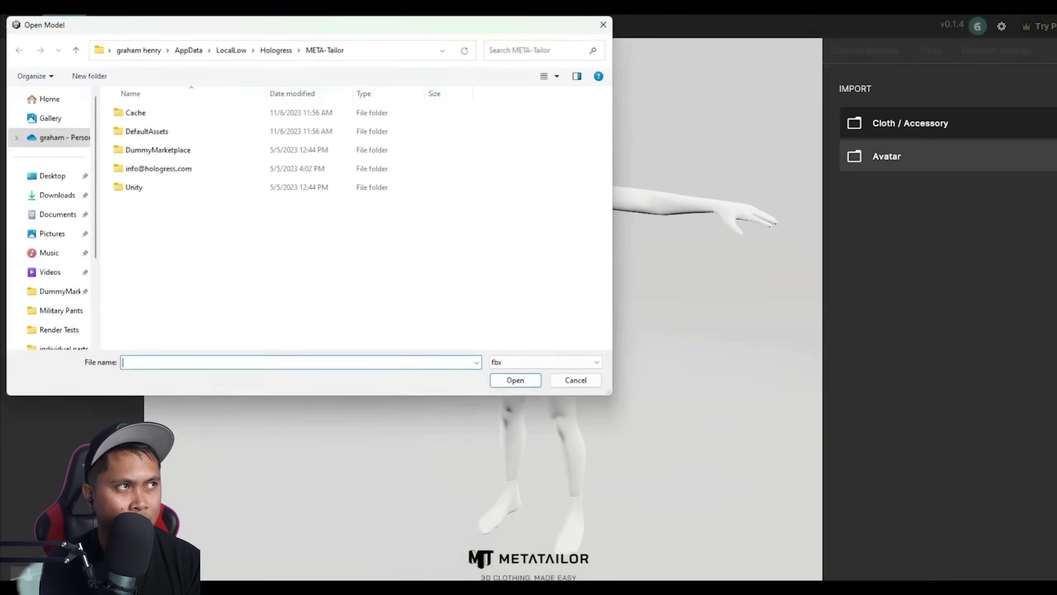
pyautogui.click(56, 195)
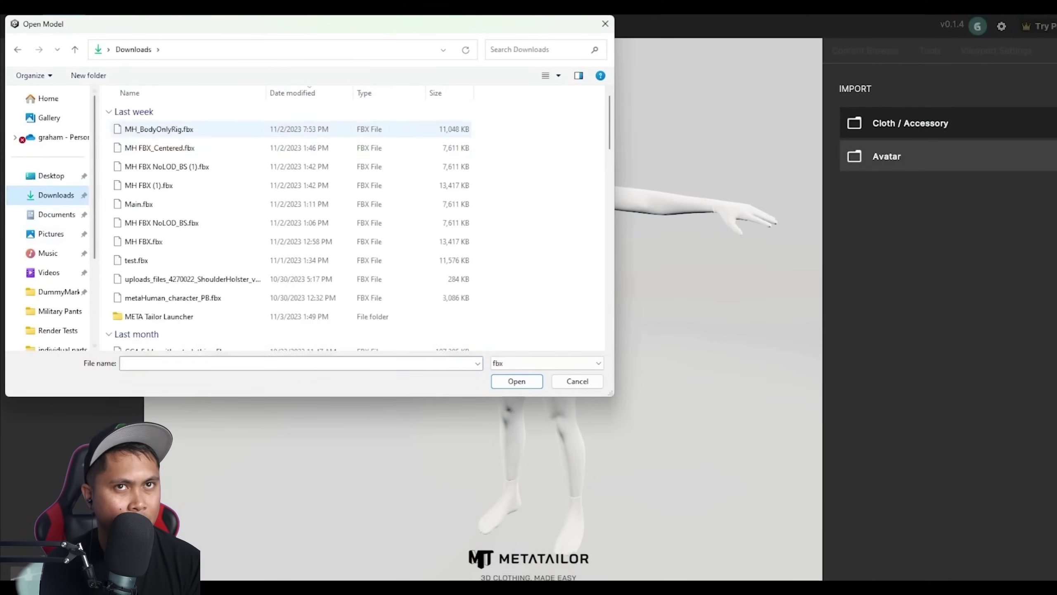
pyautogui.click(160, 148)
pyautogui.press('Return')
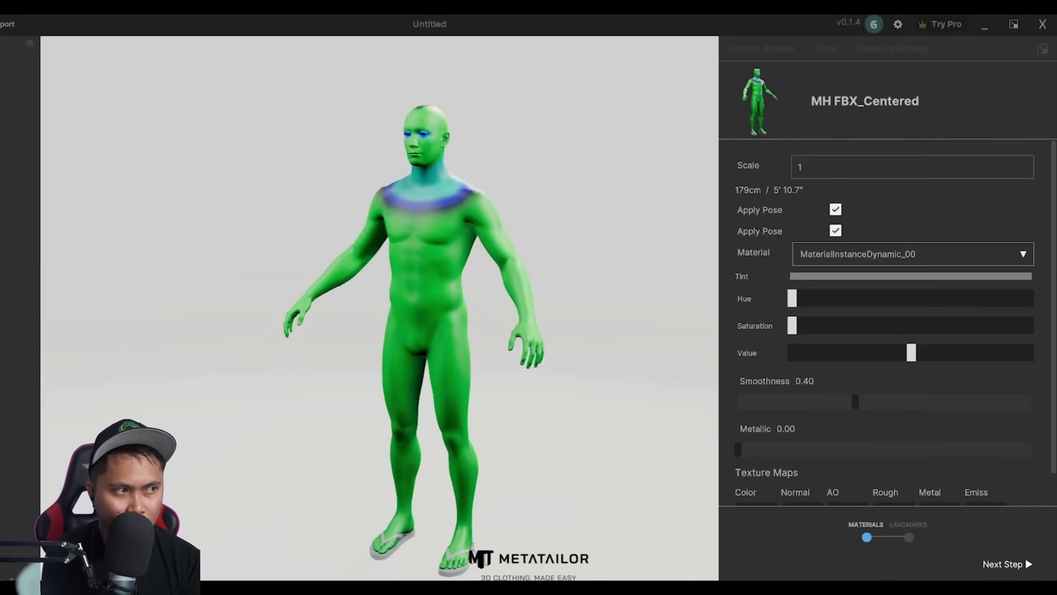
pyautogui.click(1007, 564)
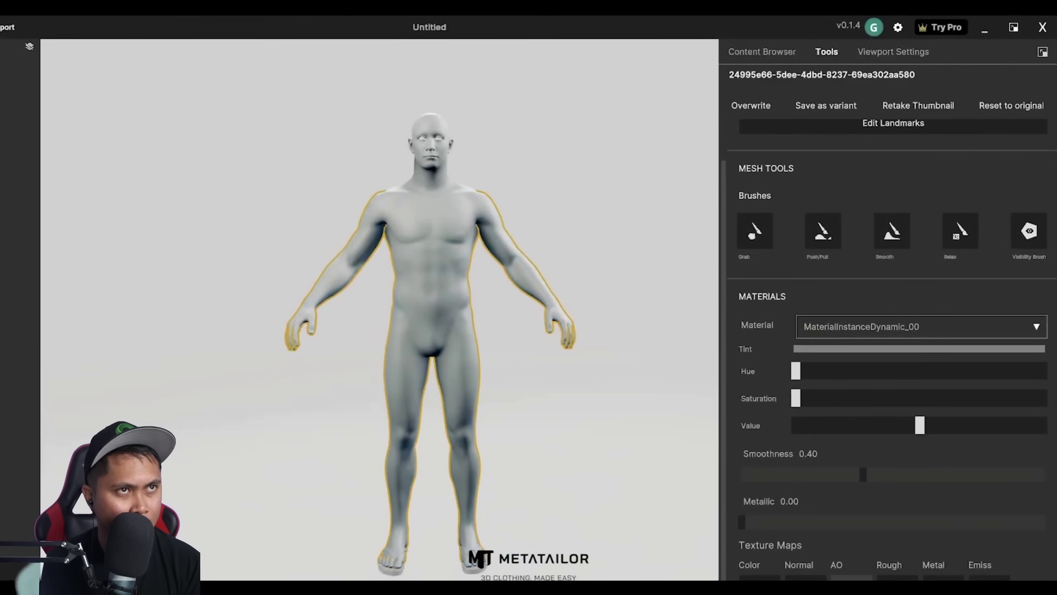
# - Select the avatar's material slot listed after MaterialInstanceDynamic_00 for editing
pyautogui.click(921, 327)
pyautogui.click(920, 354)
pyautogui.moveTo(431, 317); pyautogui.dragTo(372, 316)
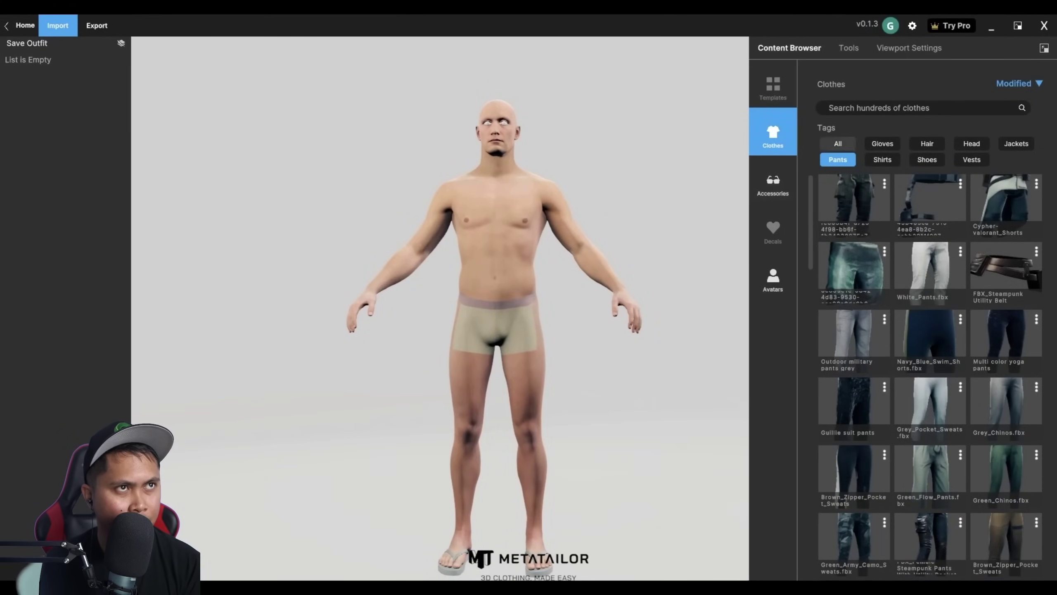
# - Filter the clothes library to pants and dress the avatar in the dark green cargo pants with knee pads
pyautogui.click(838, 144)
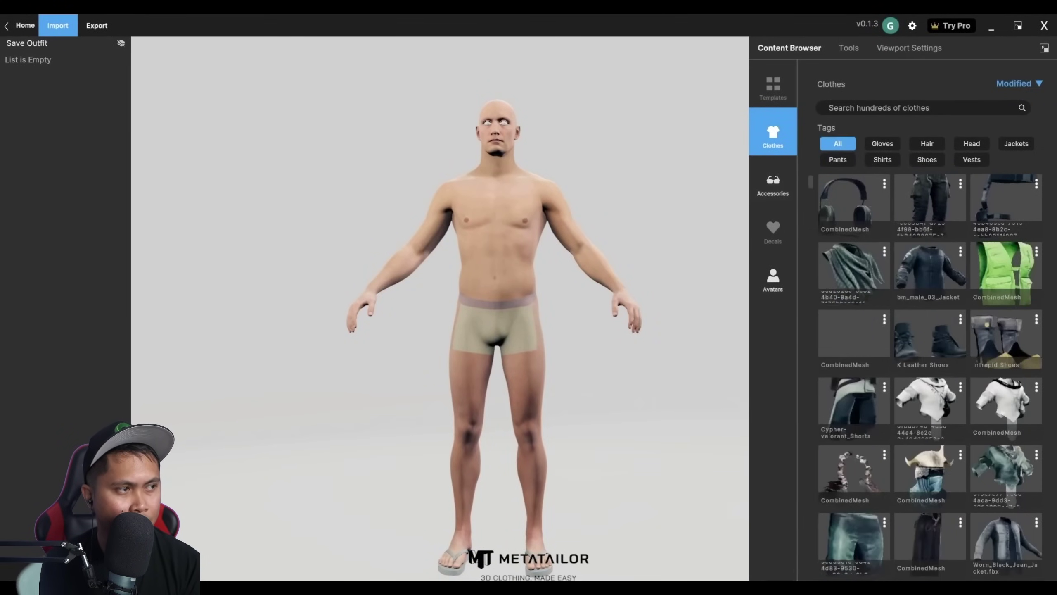
pyautogui.click(838, 160)
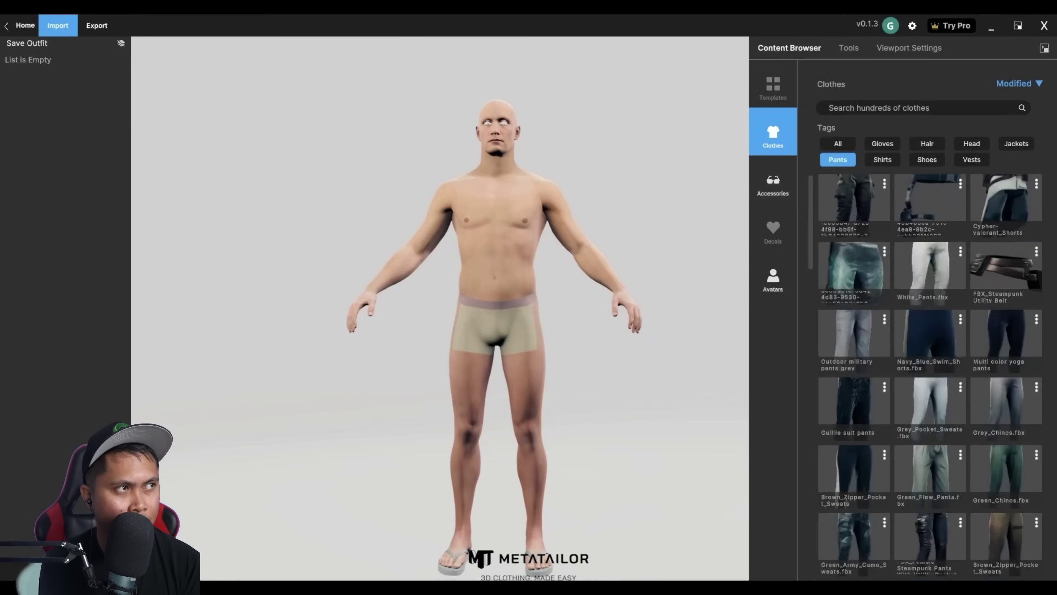
pyautogui.click(853, 206)
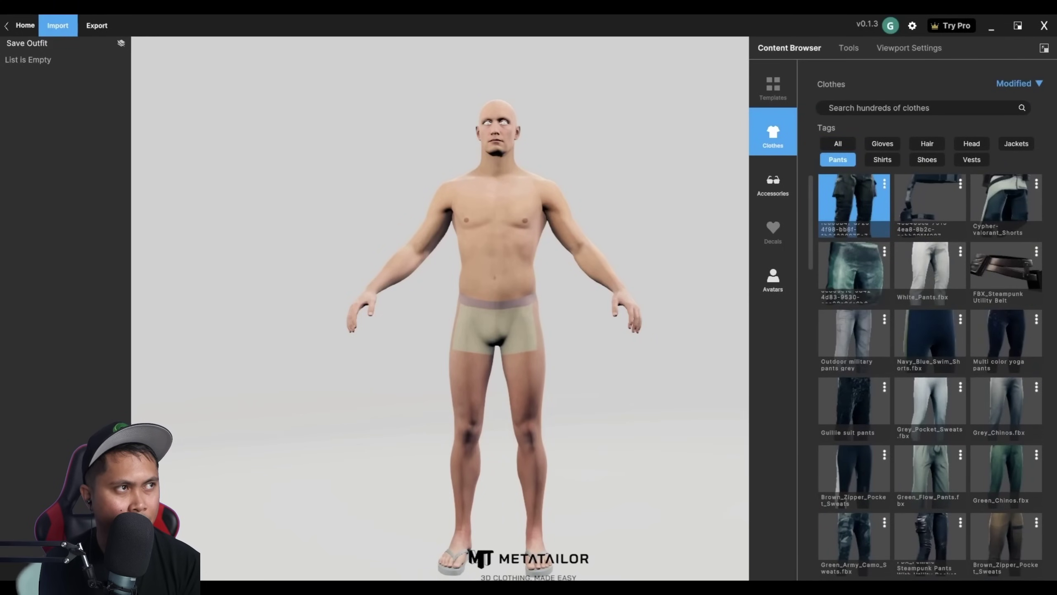
pyautogui.moveTo(624, 317); pyautogui.dragTo(574, 316)
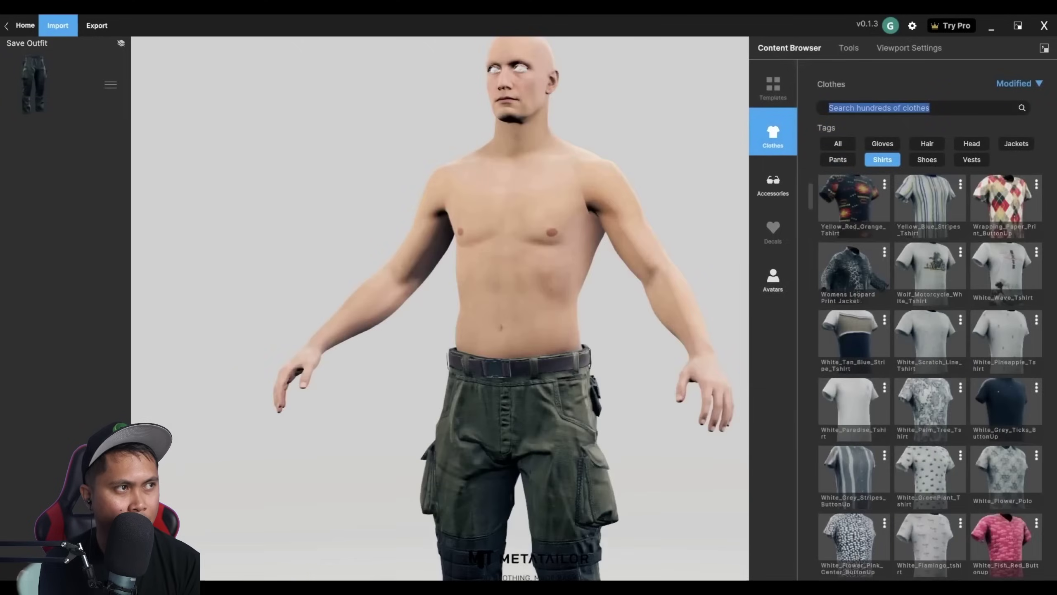
# - Find camo shirts, add Green_Camo_Tshirt to the avatar and raise its hem with a 3x3 lattice
pyautogui.write('camo')
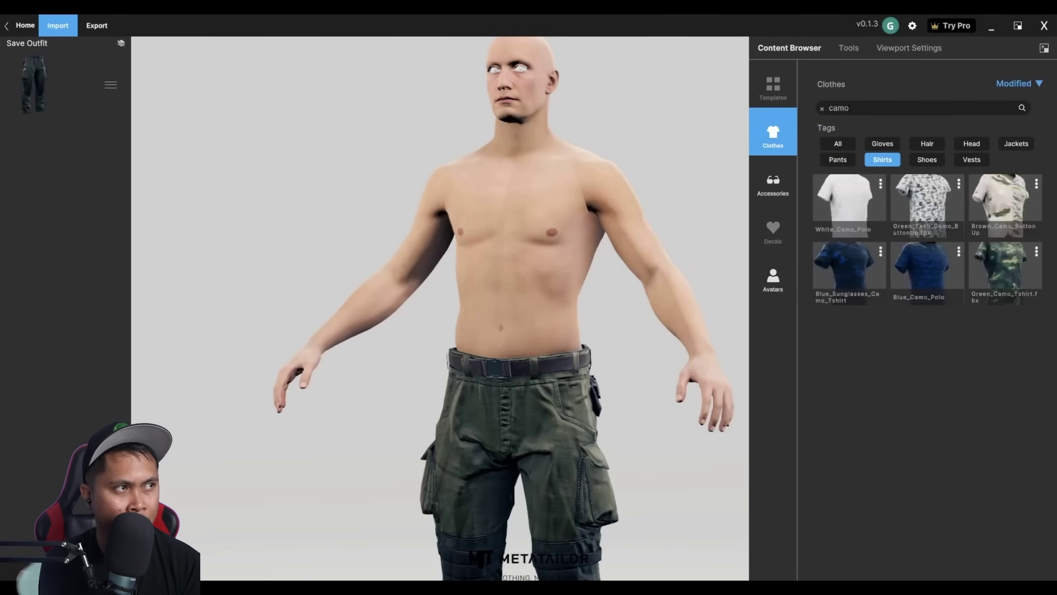
pyautogui.click(1005, 273)
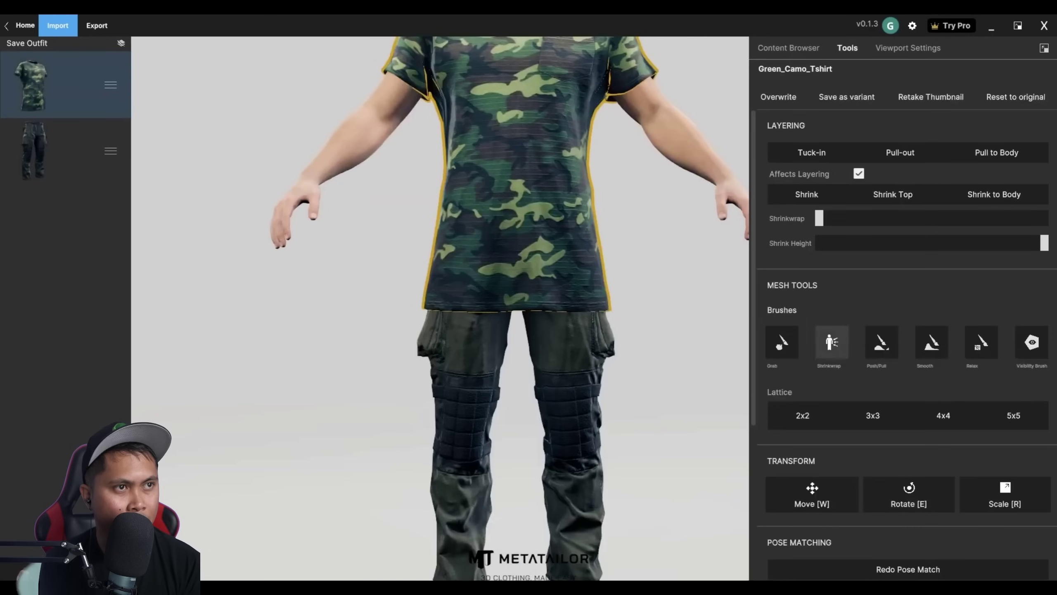
pyautogui.click(873, 415)
pyautogui.moveTo(708, 317); pyautogui.dragTo(553, 293, button='middle')
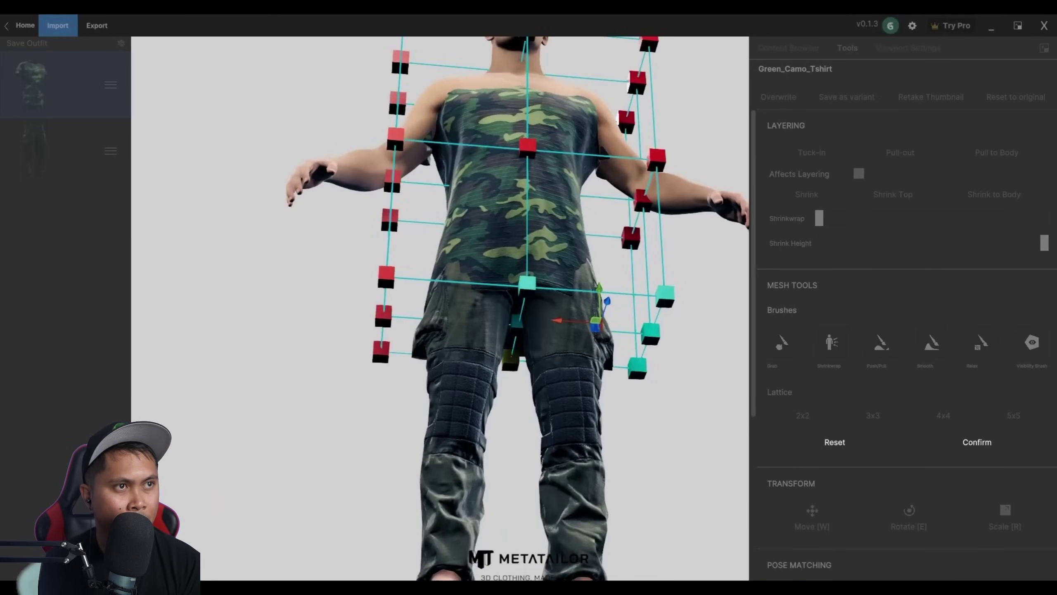
pyautogui.keyDown('shift'); pyautogui.click(387, 275); pyautogui.keyUp('shift')
pyautogui.moveTo(386, 275); pyautogui.dragTo(406, 334, button='middle')
pyautogui.moveTo(522, 303); pyautogui.dragTo(522, 233)
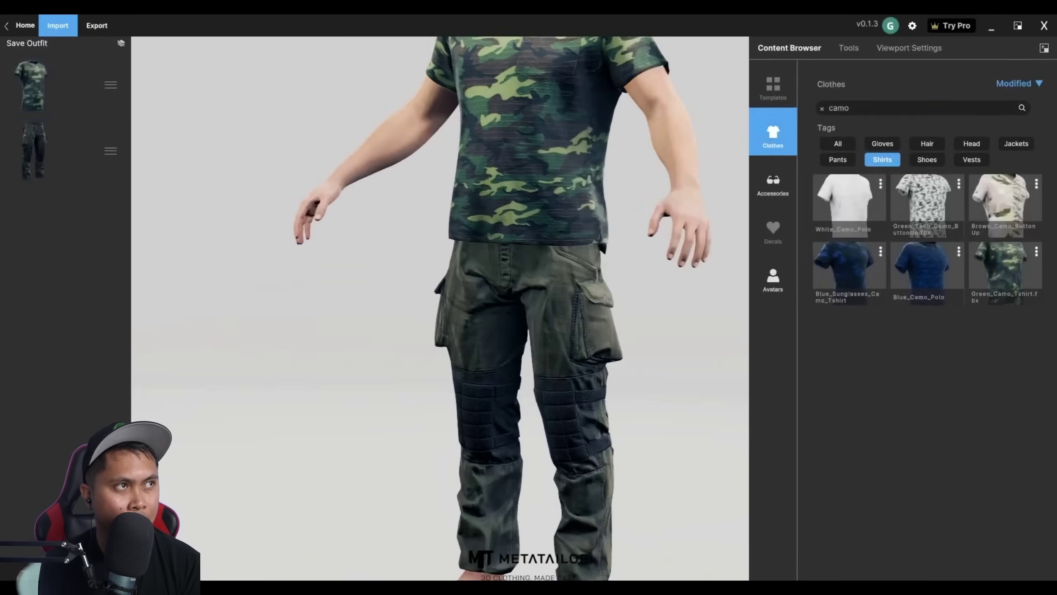
# - Reorder the outfit so the camo T-shirt is layered beneath the cargo pants
pyautogui.scroll(2, 440, 308)
pyautogui.moveTo(440, 308); pyautogui.dragTo(366, 427, button='middle')
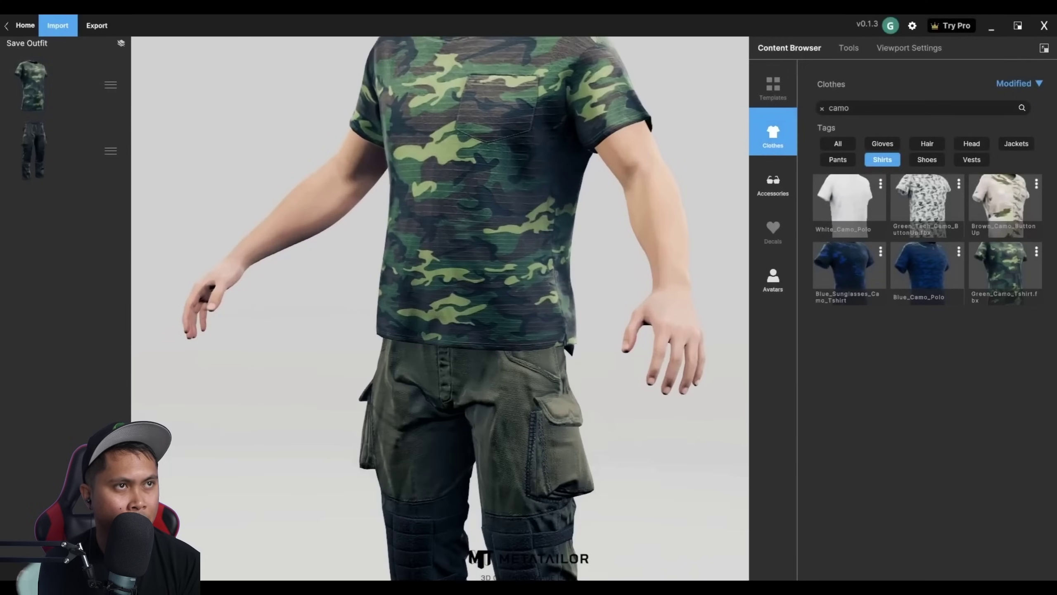
pyautogui.scroll(-3, 440, 308)
pyautogui.click(497, 225)
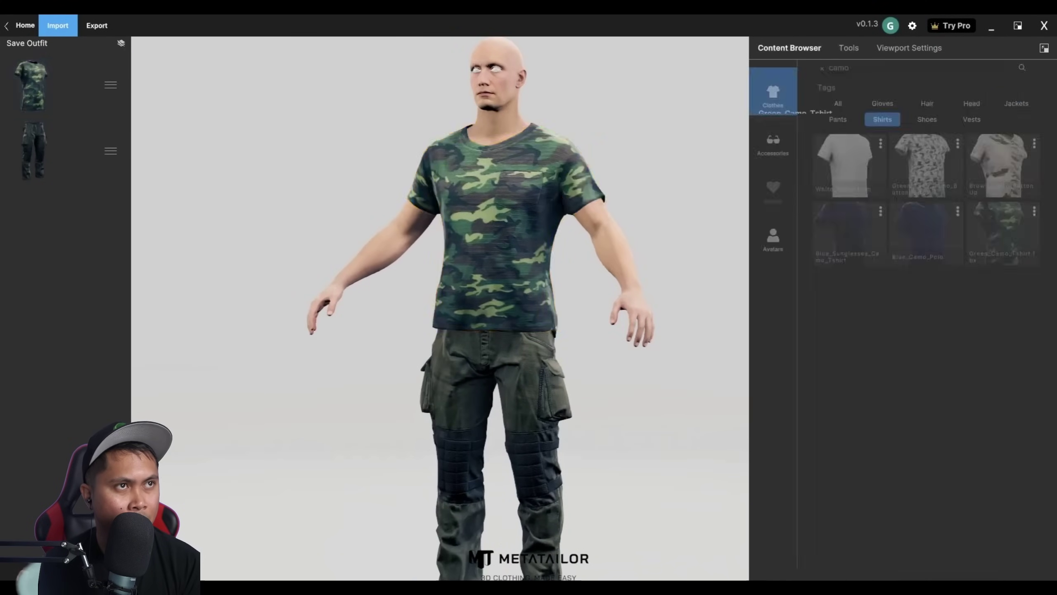
pyautogui.scroll(2, 440, 308)
pyautogui.moveTo(440, 309); pyautogui.dragTo(442, 289, button='middle')
pyautogui.moveTo(111, 85); pyautogui.dragTo(111, 150)
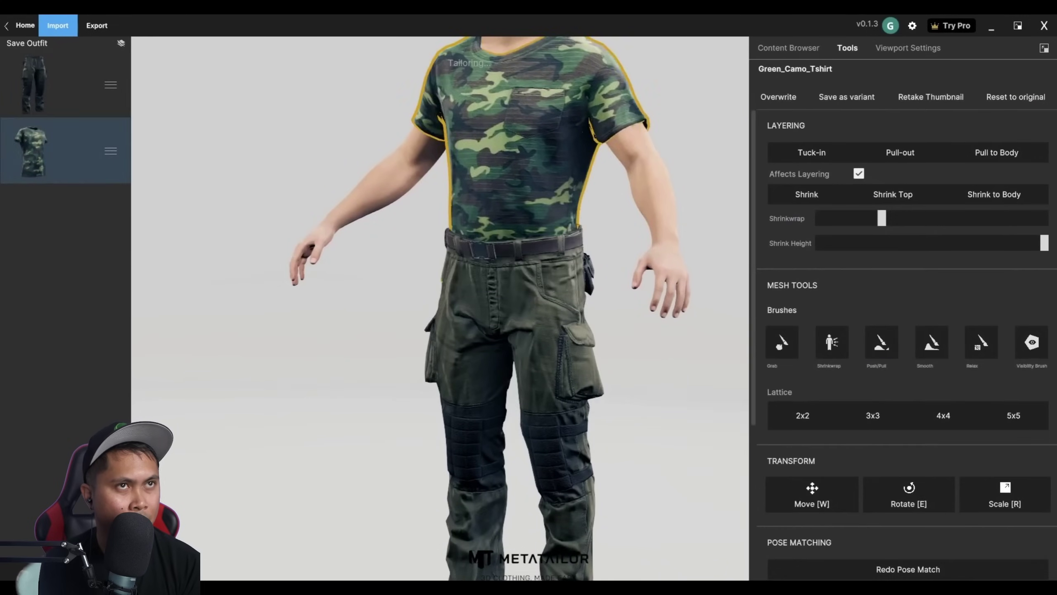
pyautogui.press('Escape')
pyautogui.moveTo(440, 309); pyautogui.dragTo(491, 308, button='middle')
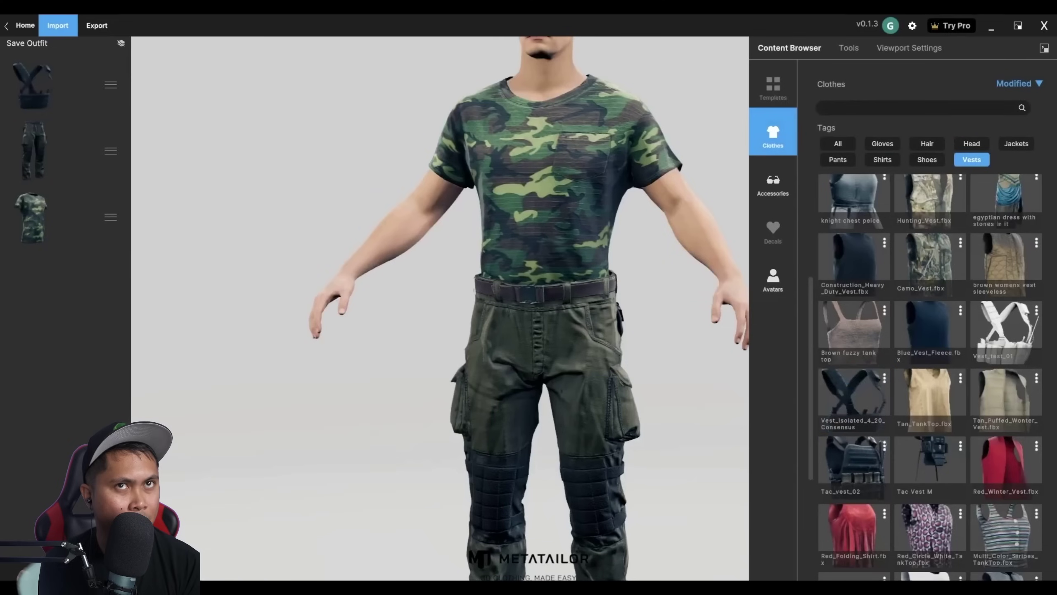
# - Add the Vest_Isolated_4_20_Consensus vest and the bm_male_04_Belt belt over the camo T-shirt
pyautogui.click(31, 85)
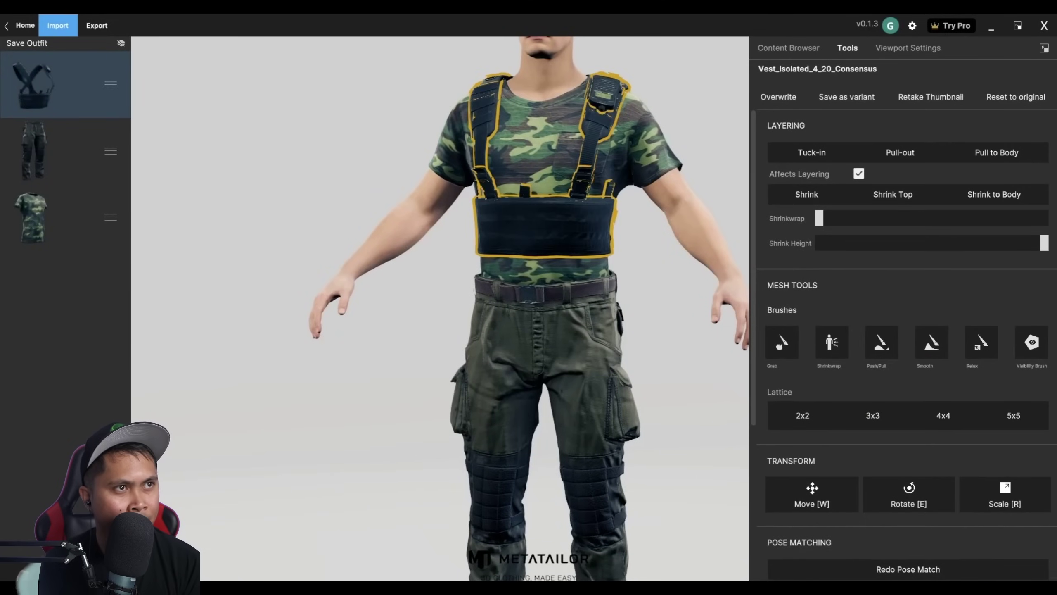
pyautogui.press('Escape')
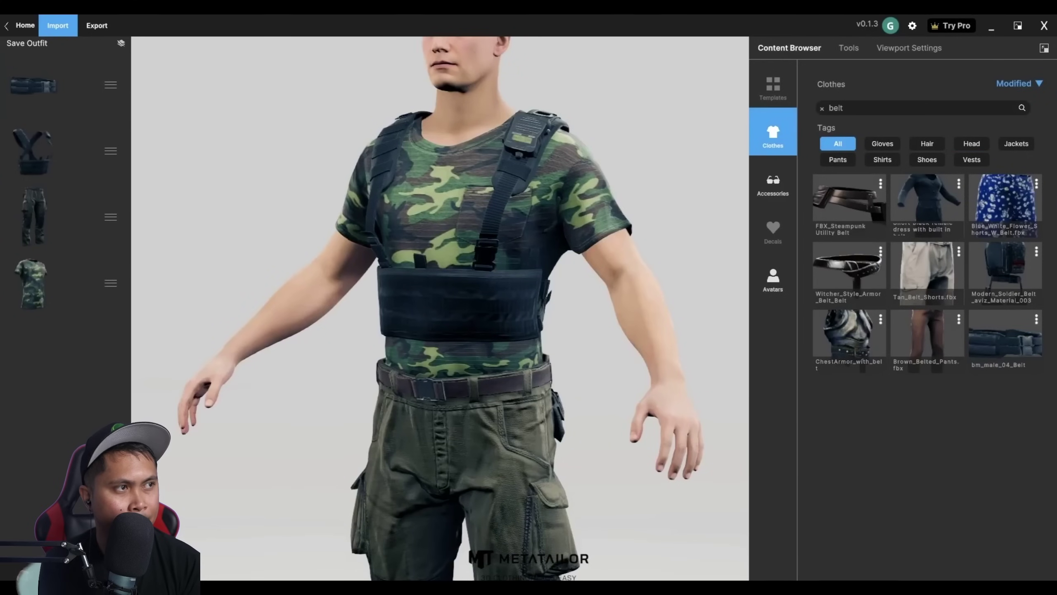
pyautogui.click(33, 85)
pyautogui.press('Escape')
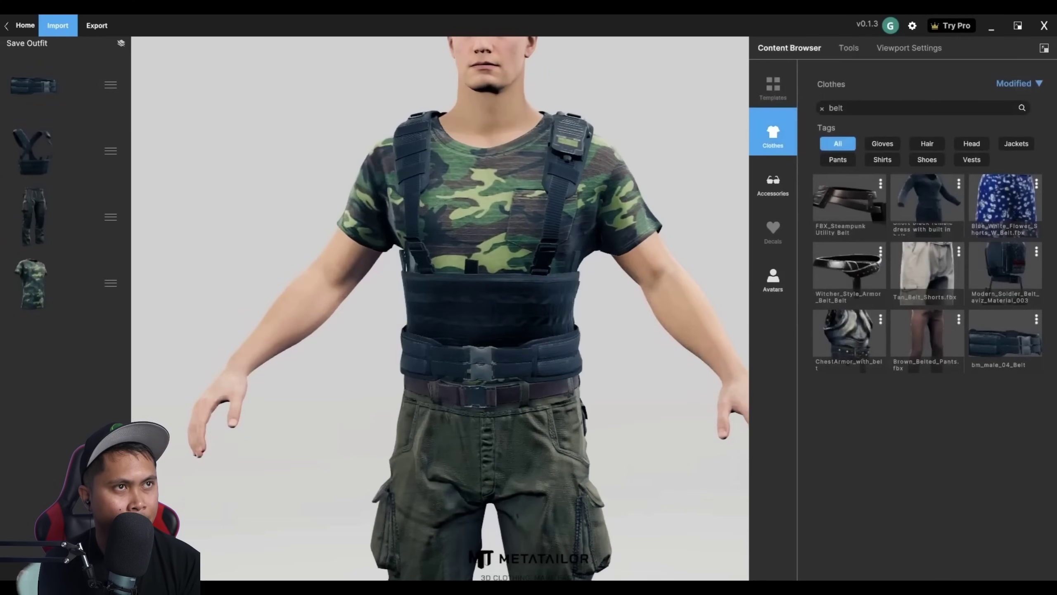
# - Move the bm_male_04_Belt belt upward so it wraps around the lower part of the vest
pyautogui.scroll(3, 525, 312)
pyautogui.click(525, 391)
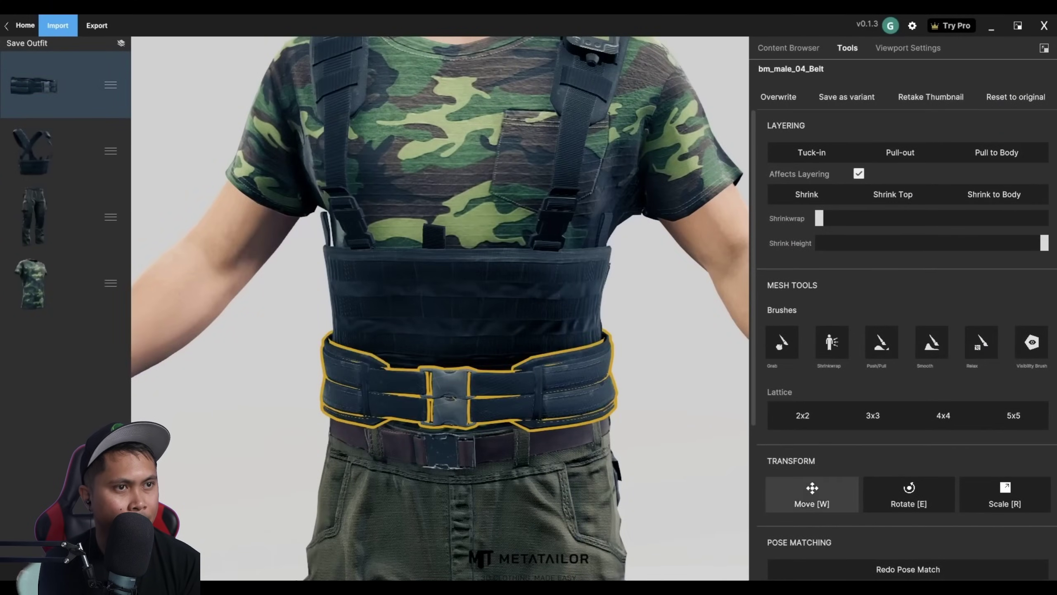
pyautogui.press('w')
pyautogui.moveTo(415, 323); pyautogui.dragTo(414, 247)
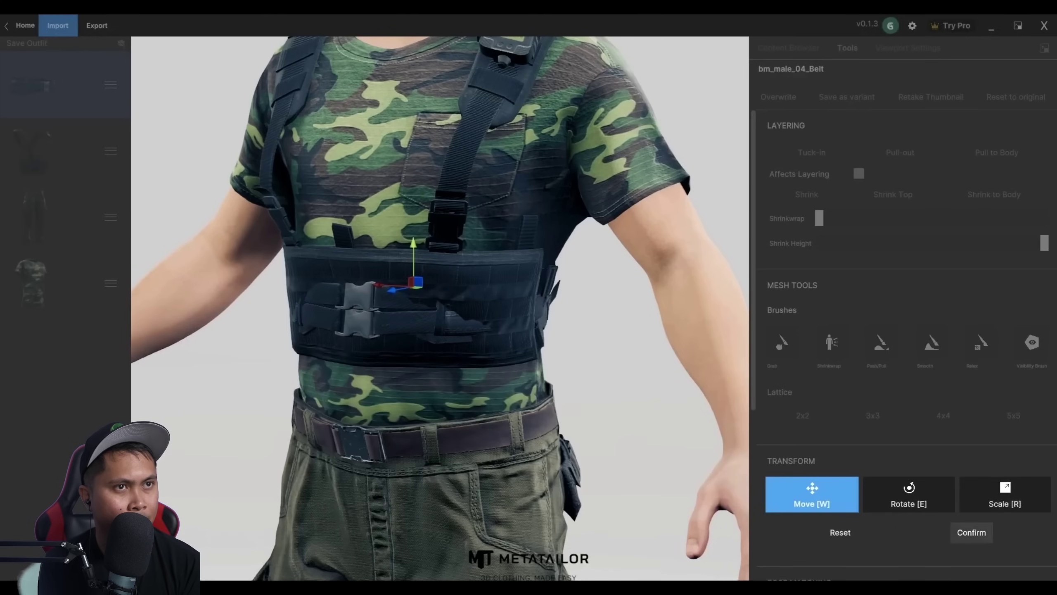
pyautogui.click(971, 532)
pyautogui.press('Escape')
pyautogui.moveTo(416, 292); pyautogui.dragTo(577, 291)
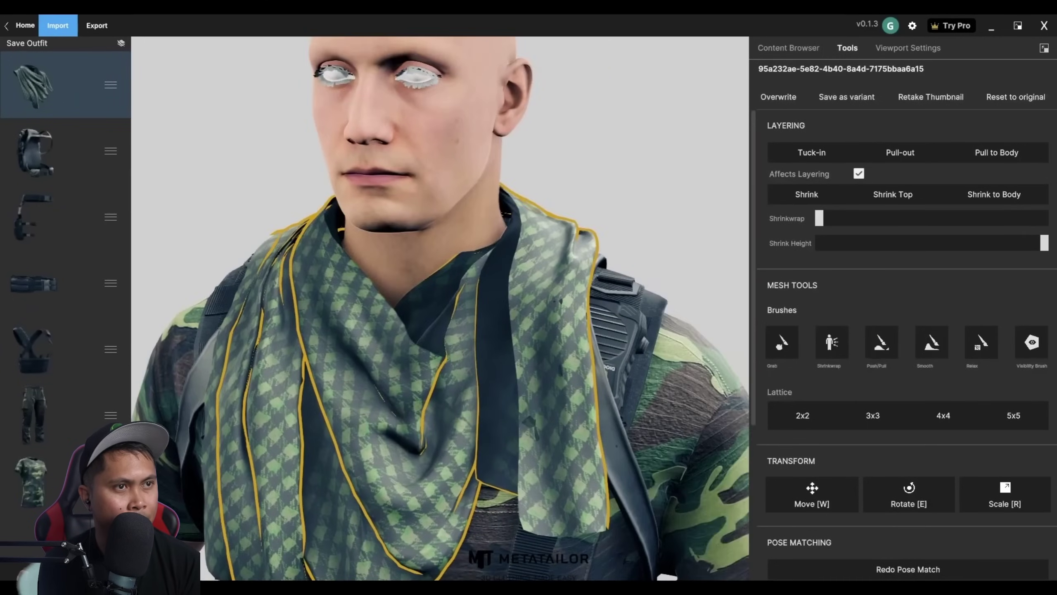
# - Reorder the outfit so the green patterned scarf is layered beneath the backpack straps
pyautogui.click(33, 85)
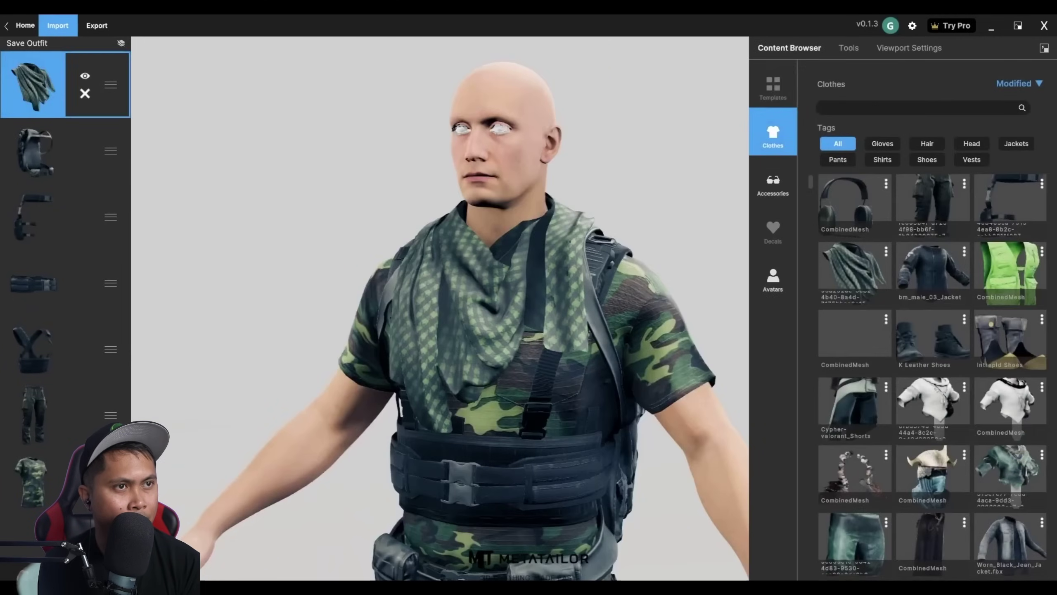
pyautogui.moveTo(110, 85); pyautogui.dragTo(110, 151)
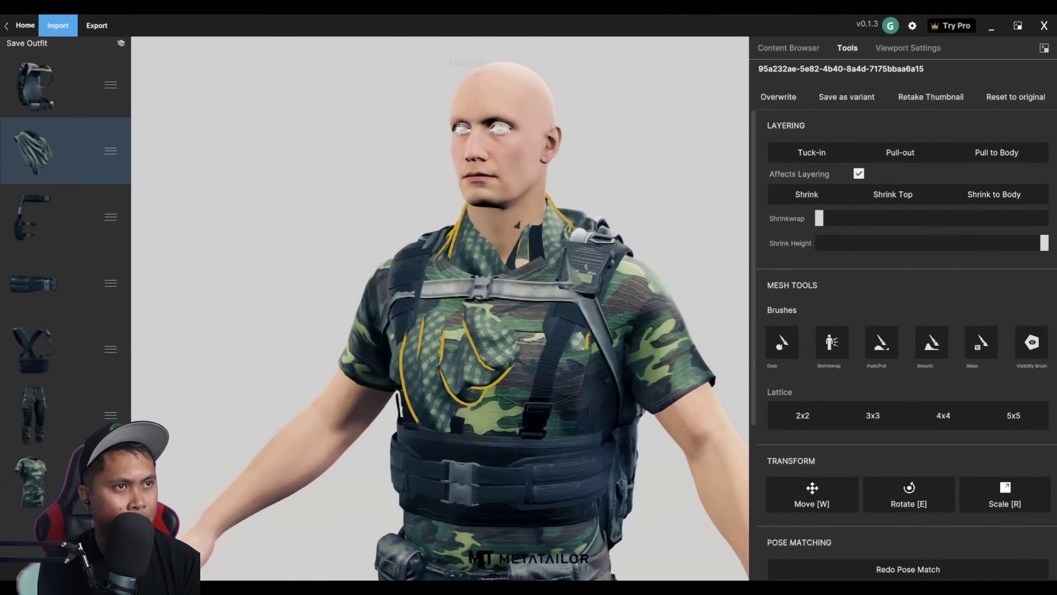
pyautogui.moveTo(292, 249); pyautogui.dragTo(391, 250)
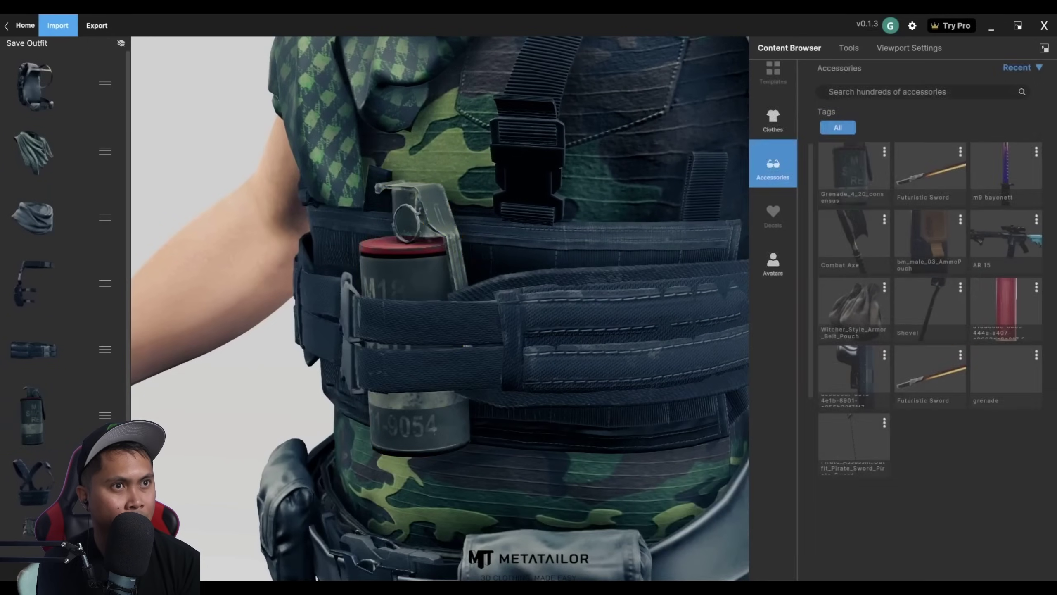
pyautogui.scroll(-3, 440, 308)
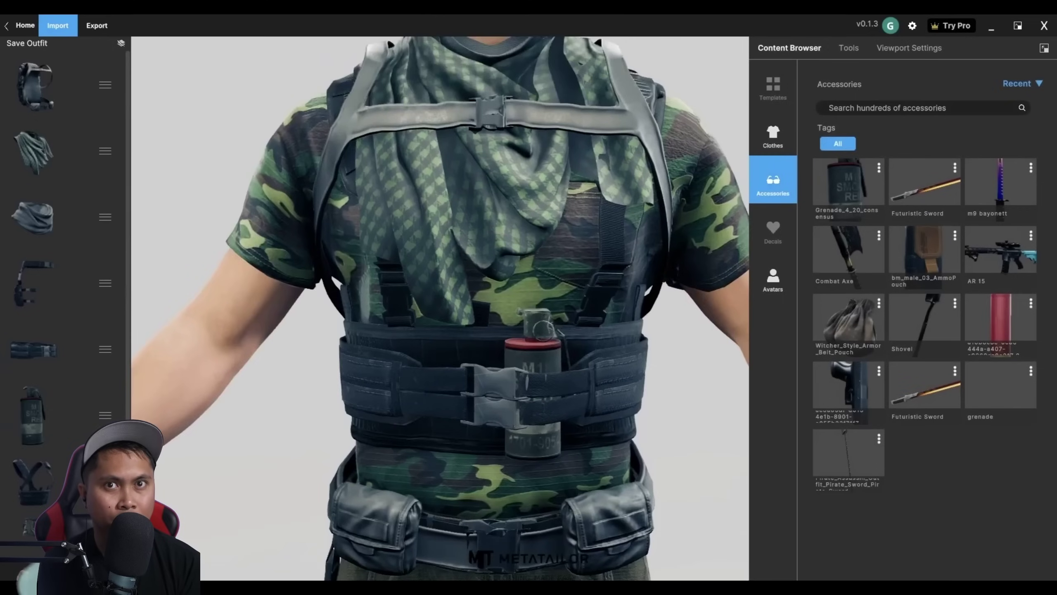
pyautogui.moveTo(440, 308); pyautogui.dragTo(503, 258, button='middle')
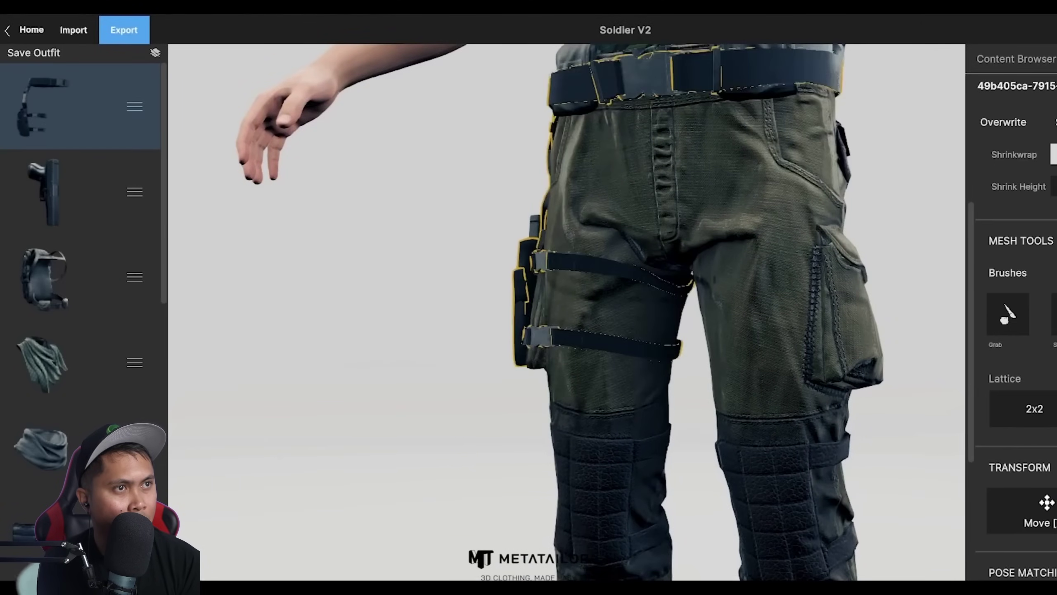
pyautogui.click(42, 276)
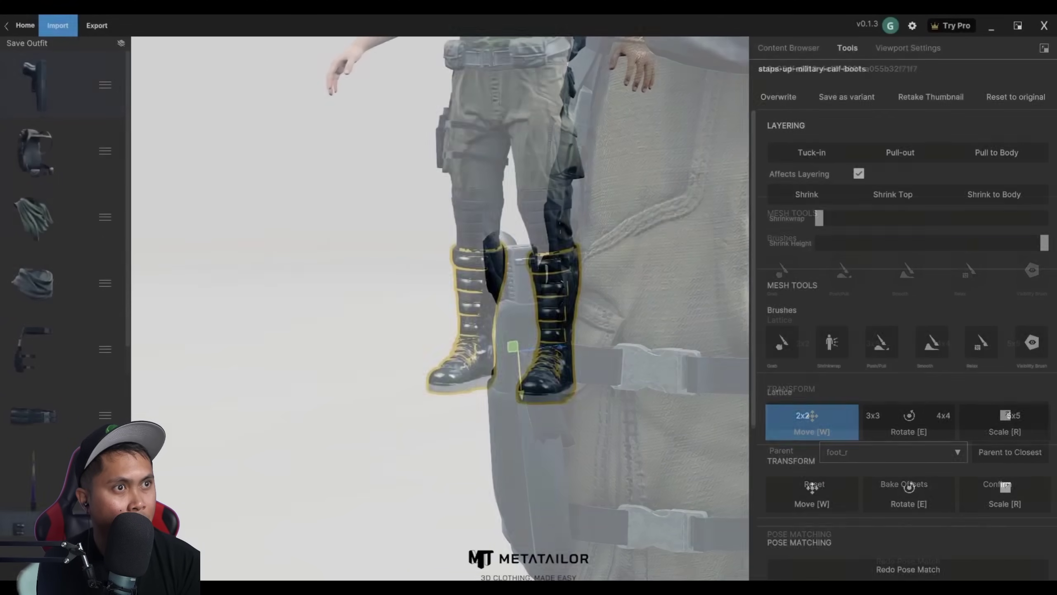
# - Reorder the outfit so the staps-up-military-calf-boots are layered beneath the cargo pants
pyautogui.scroll(-3, 62, 375)
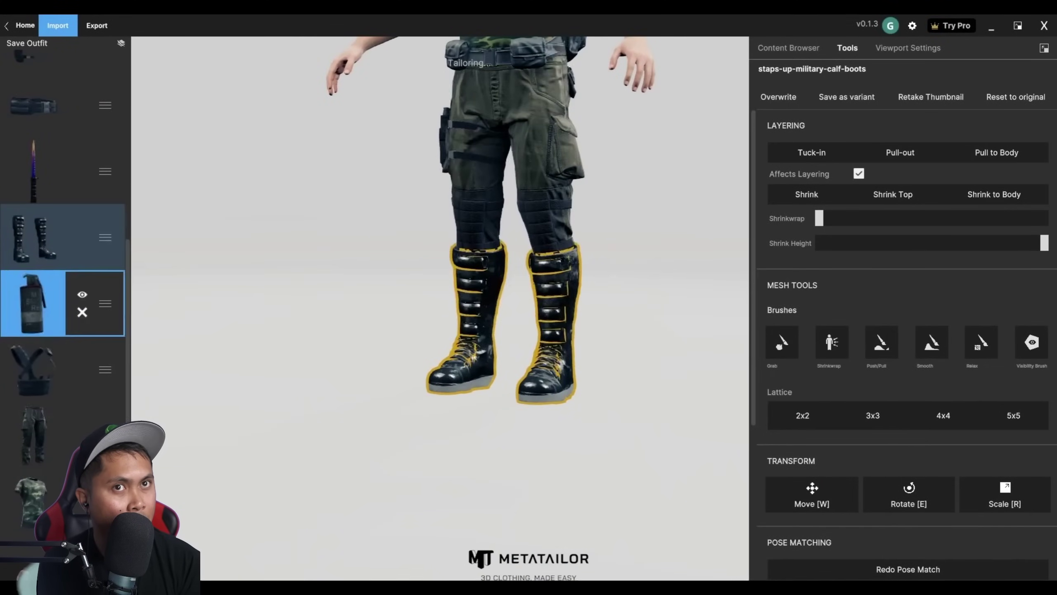
pyautogui.moveTo(42, 237); pyautogui.dragTo(42, 433)
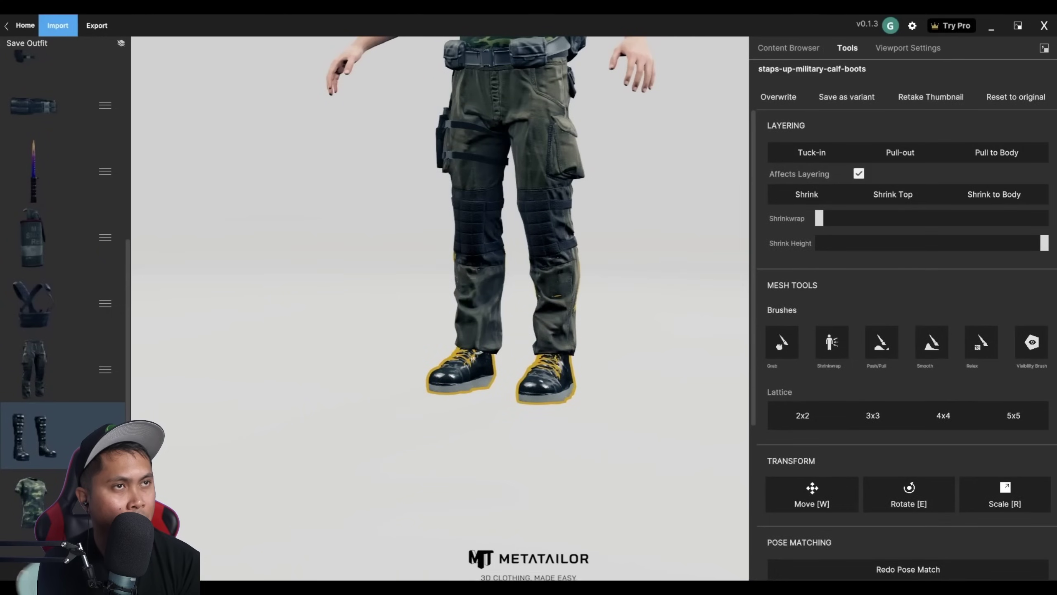
pyautogui.press('Escape')
pyautogui.scroll(3, 482, 333)
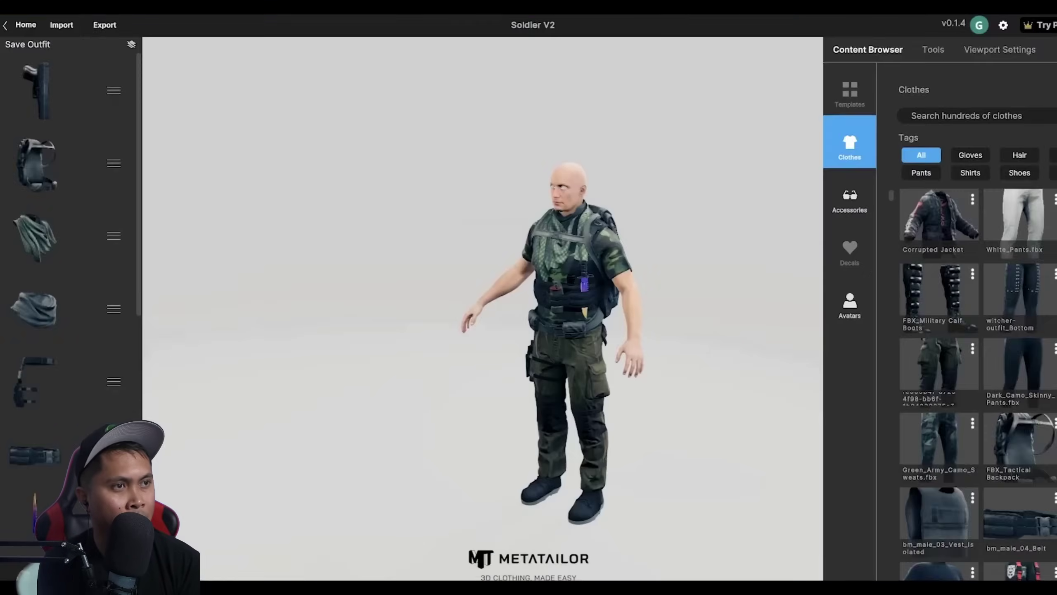
# - Export the outfit without the avatar as FBX with PNG textures to a folder named MH Tutorial, and locate MH Tutorial.fbx
pyautogui.click(105, 25)
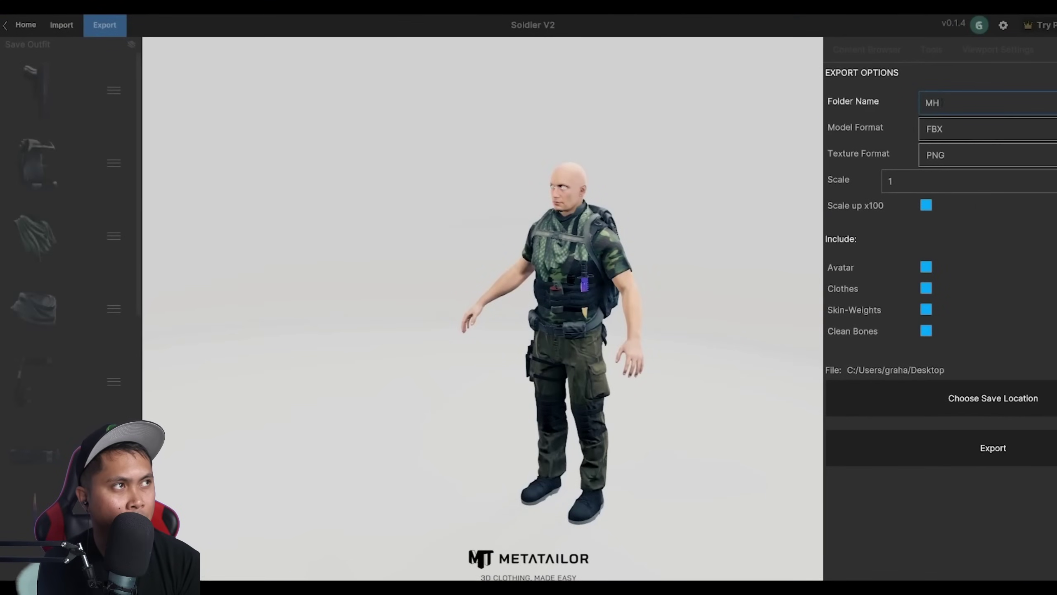
pyautogui.click(986, 155)
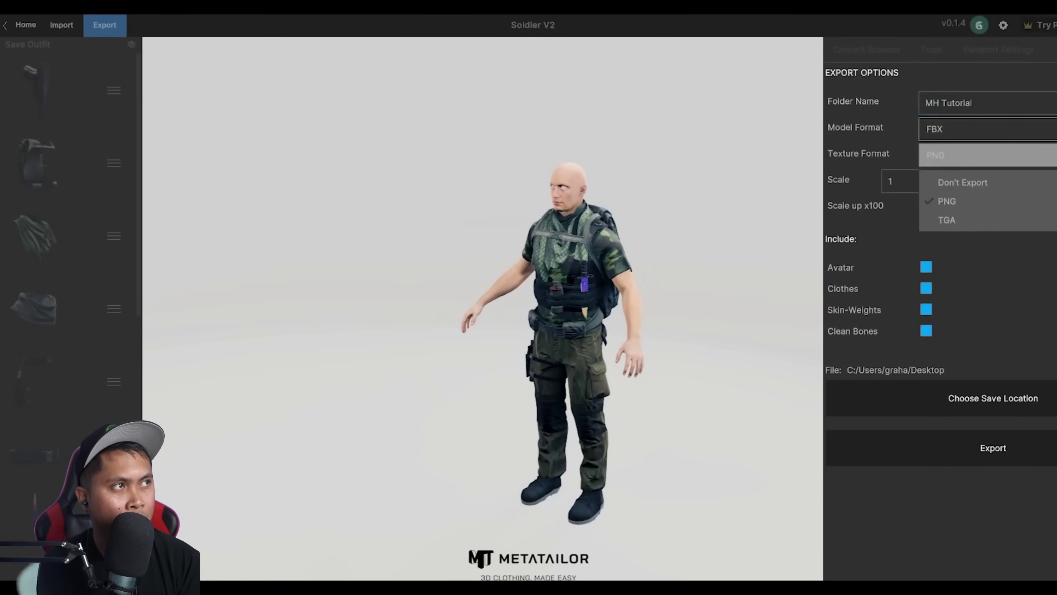
pyautogui.press('Escape')
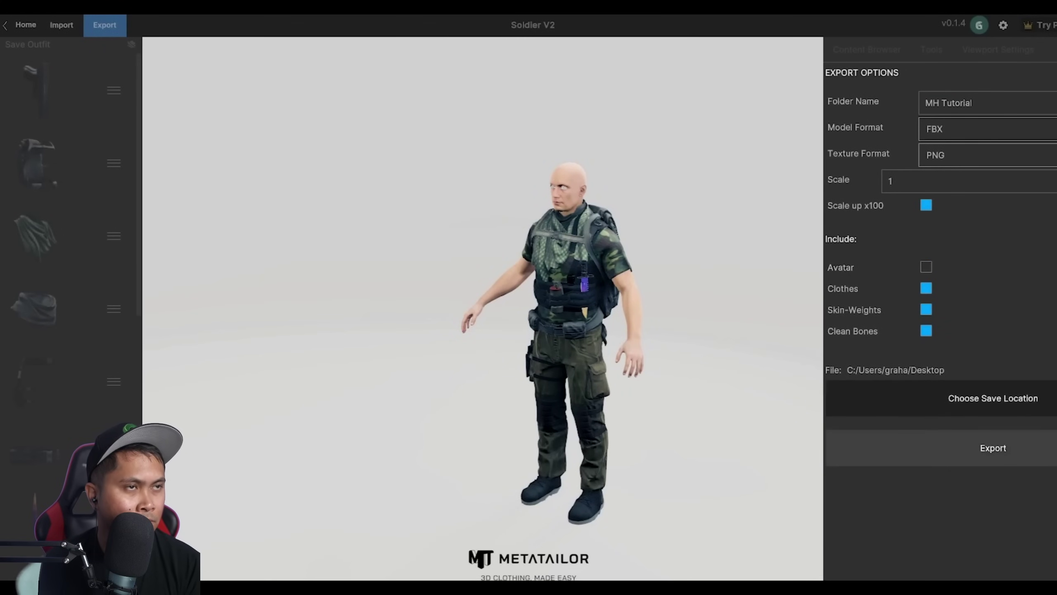
pyautogui.click(993, 448)
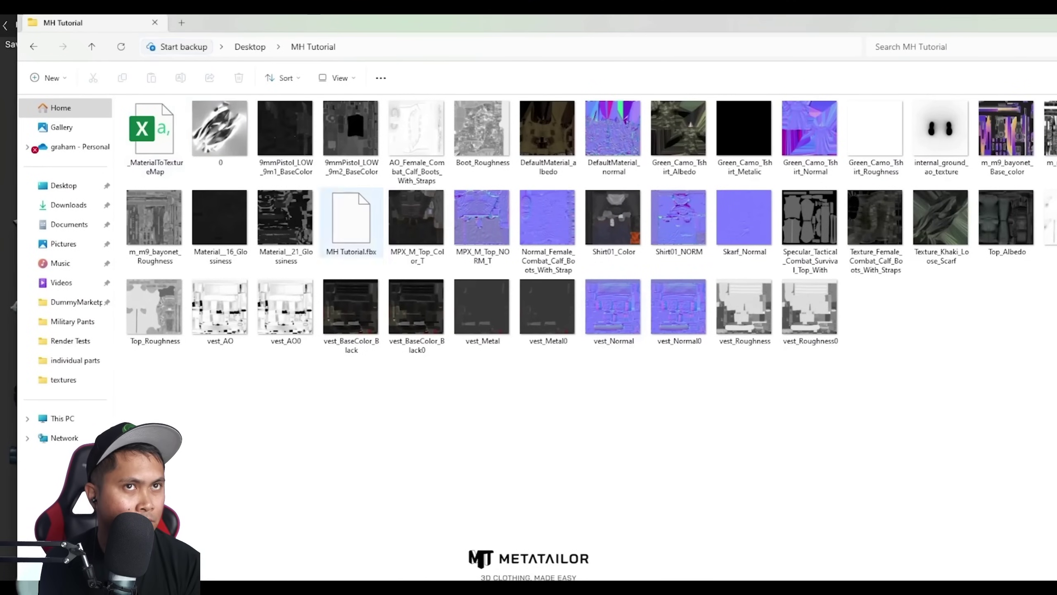
pyautogui.click(358, 234)
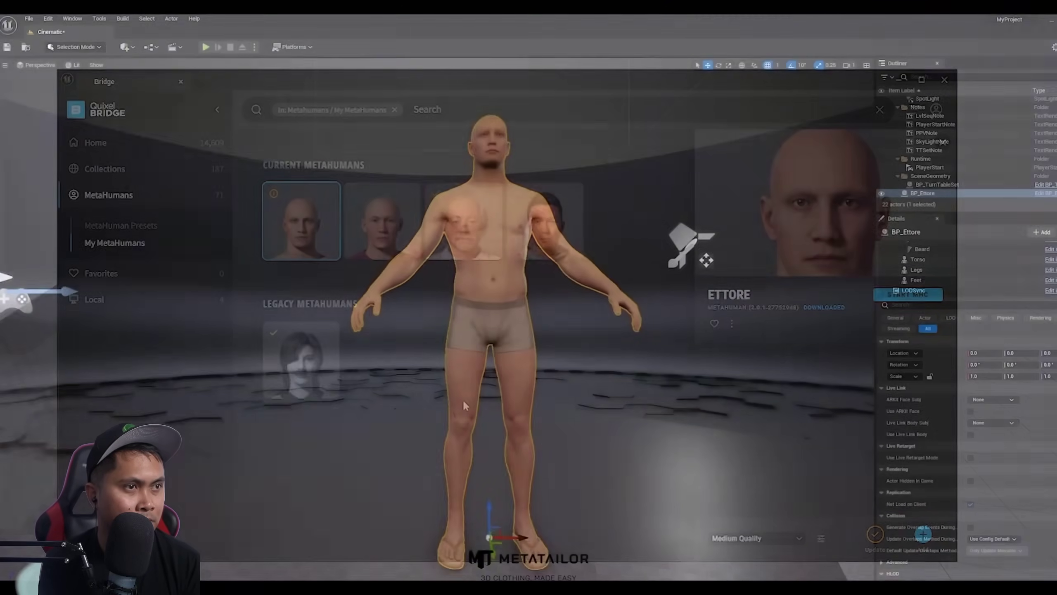
# - Create a folder named ContentImport in the project's Content folder and open it
pyautogui.hotkey('ctrl', 'space')
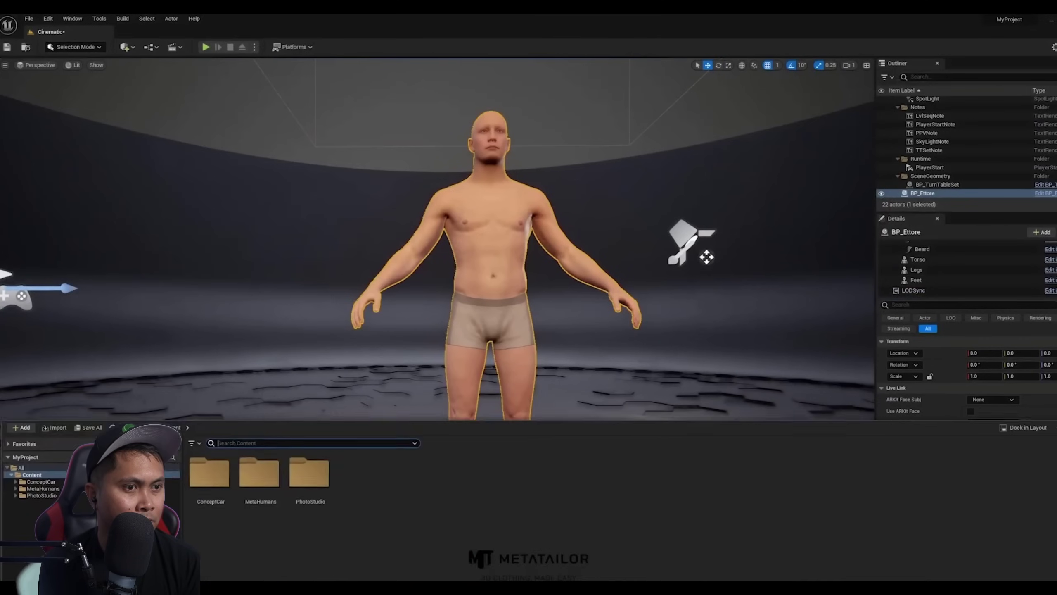
pyautogui.rightClick(320, 533)
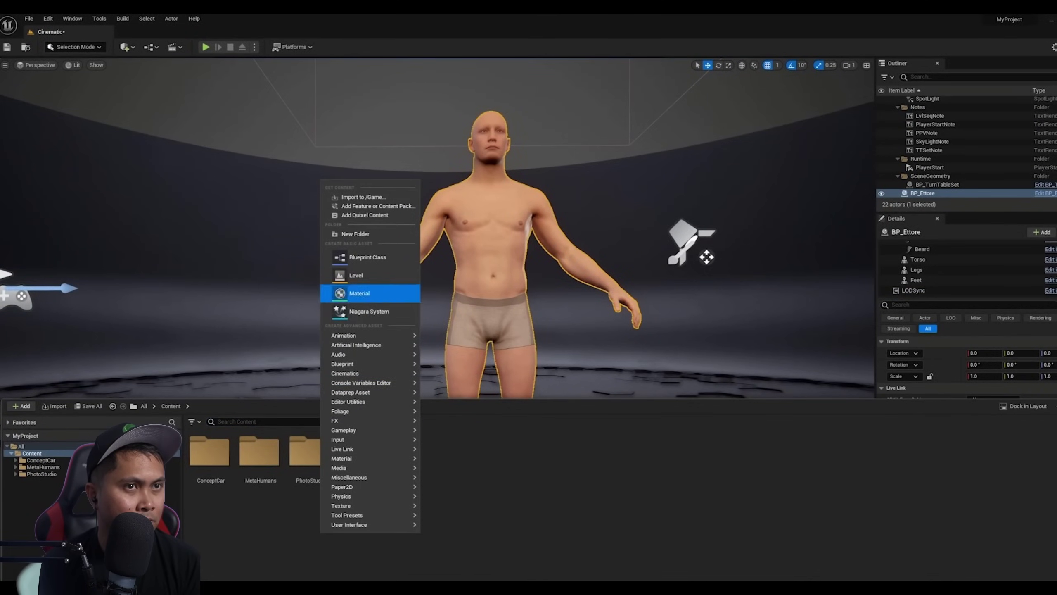
pyautogui.click(355, 234)
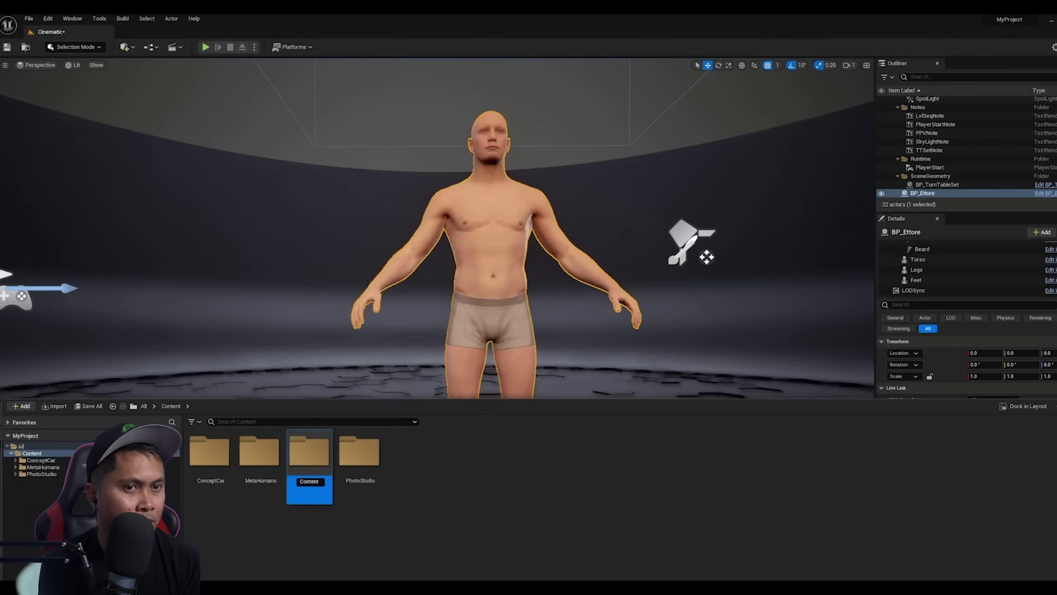
pyautogui.press('Return')
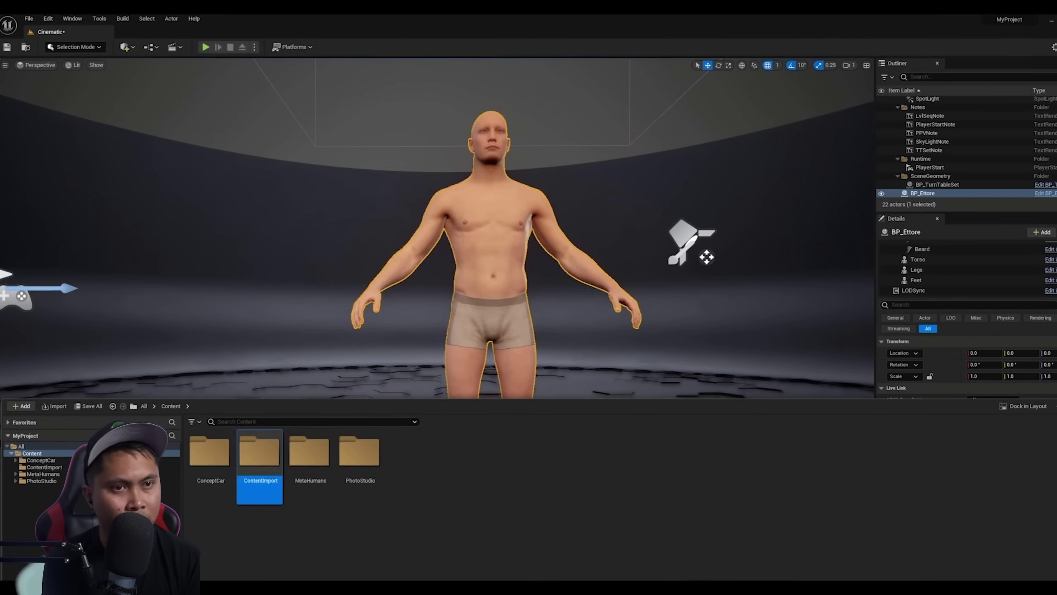
pyautogui.doubleClick(259, 454)
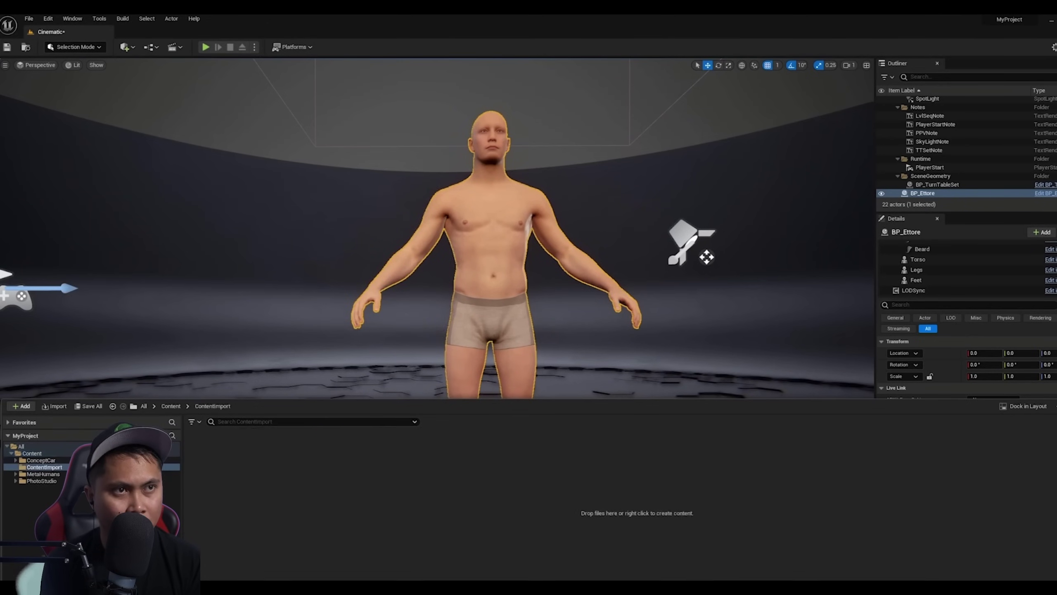
# - Import the MH Tutorial FBX into ContentImport as a skeletal mesh, using the metahuman_base_skel skeleton
pyautogui.rightClick(333, 482)
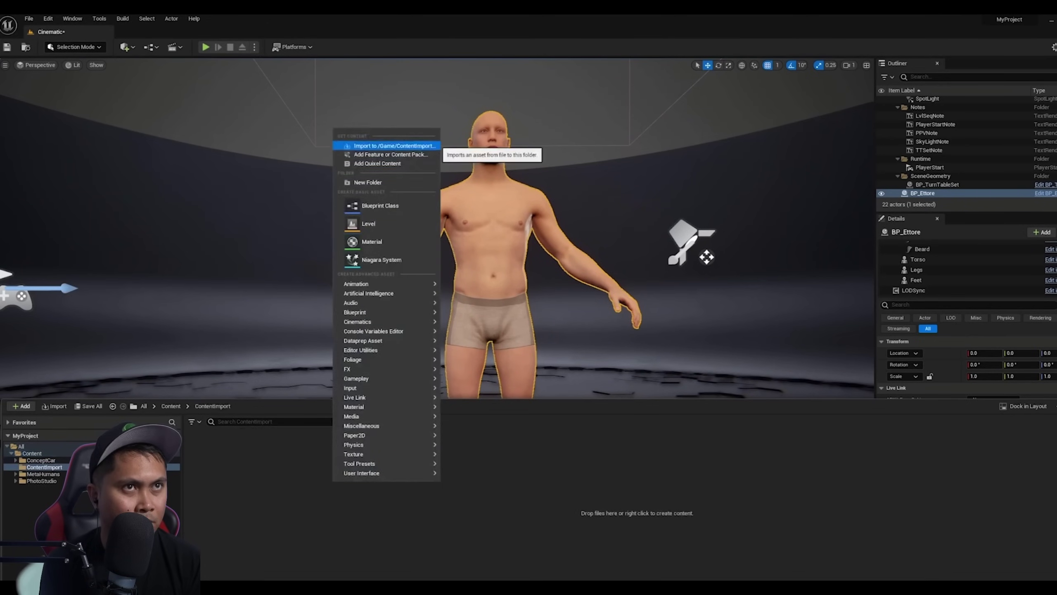
pyautogui.click(386, 146)
pyautogui.click(127, 89)
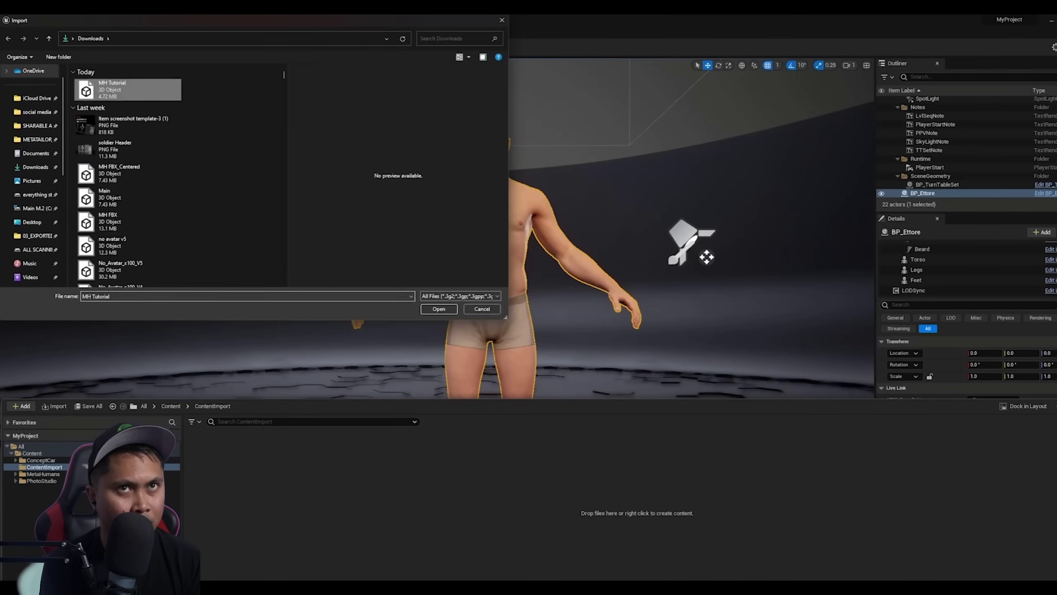
pyautogui.press('Return')
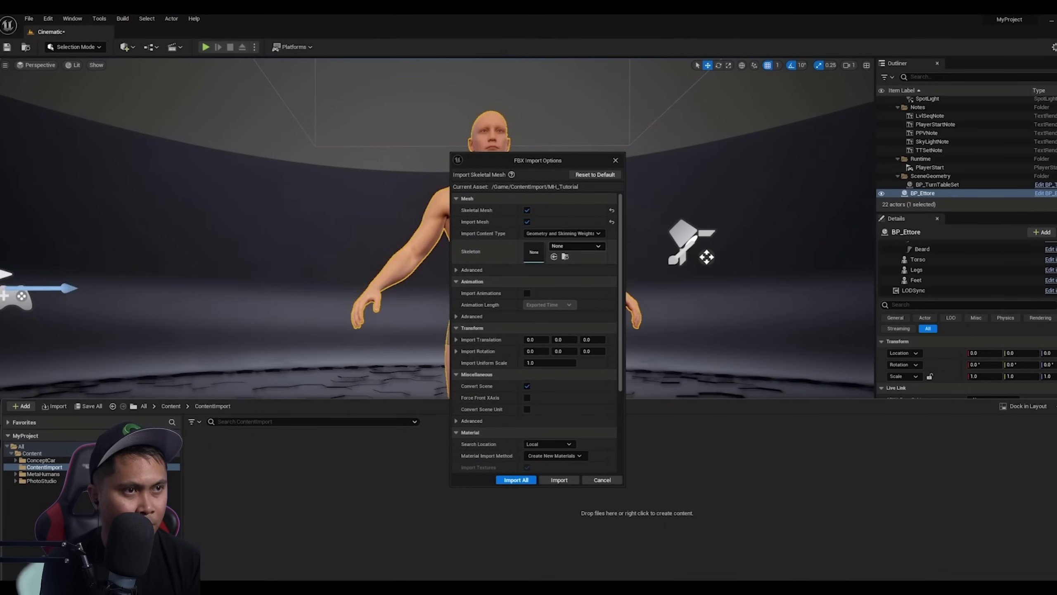
pyautogui.click(576, 246)
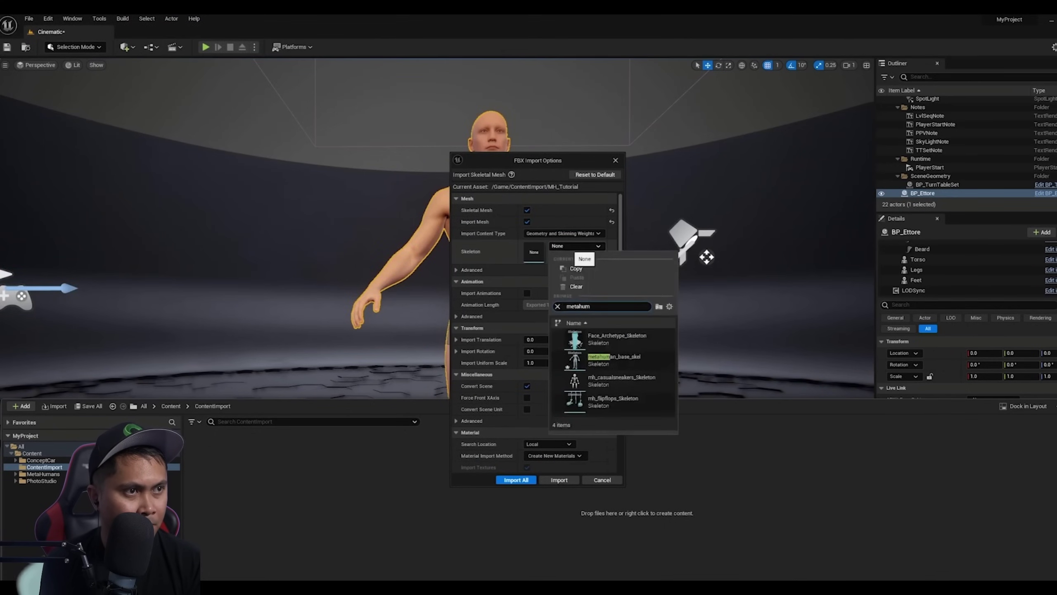
pyautogui.click(614, 359)
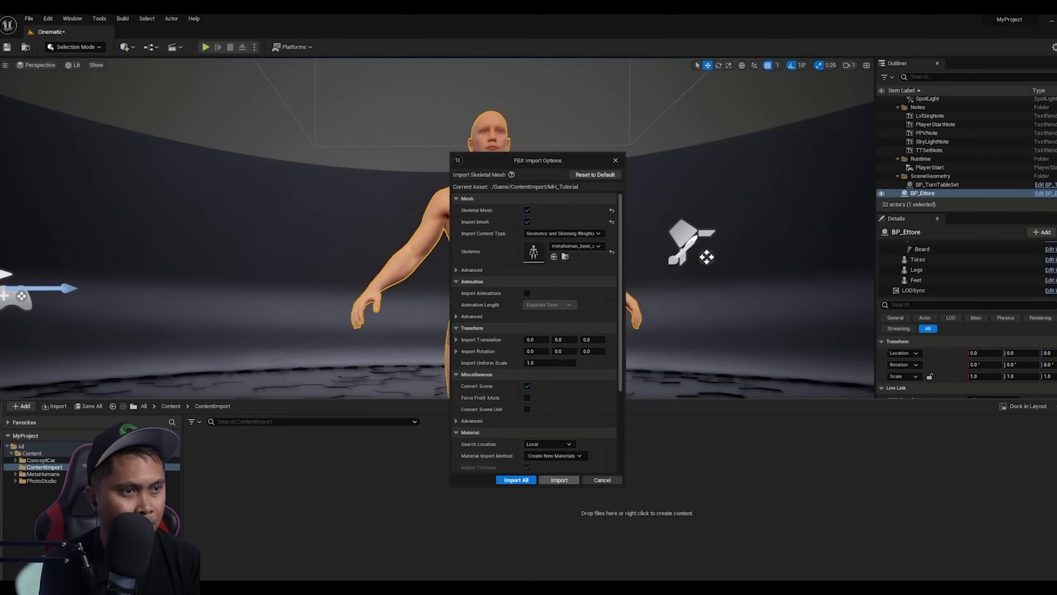
pyautogui.click(559, 479)
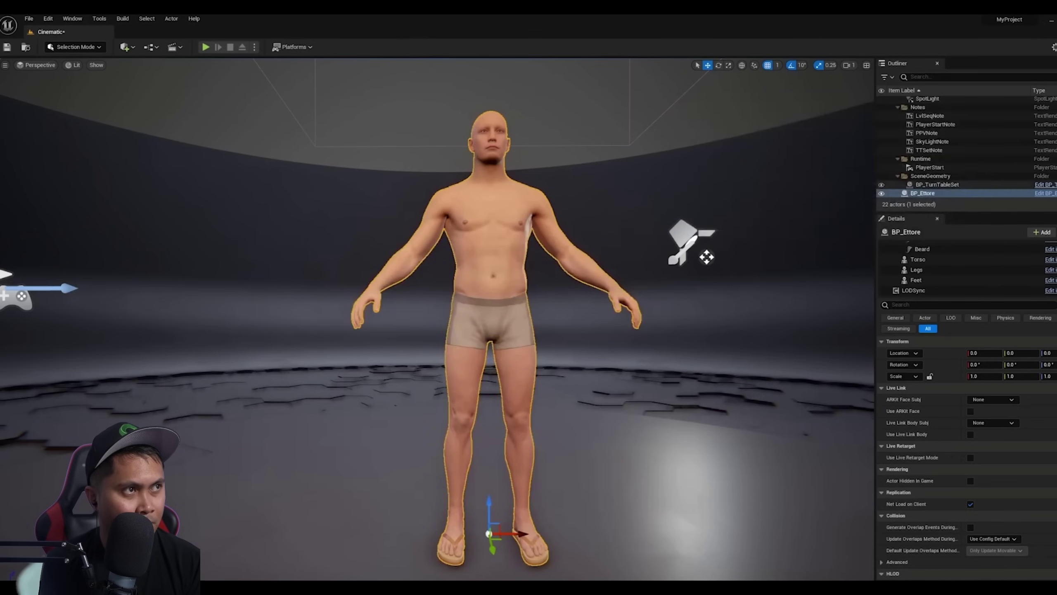
# - Open the BP_Ettore blueprint for editing and show its character in the blueprint's 3D viewport
pyautogui.click(1045, 193)
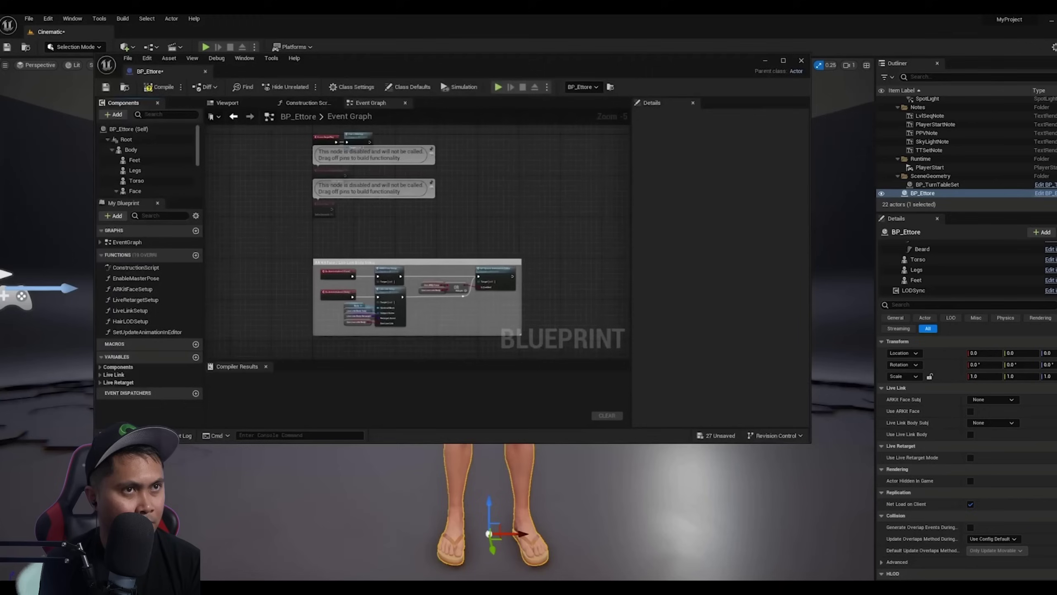
pyautogui.click(233, 103)
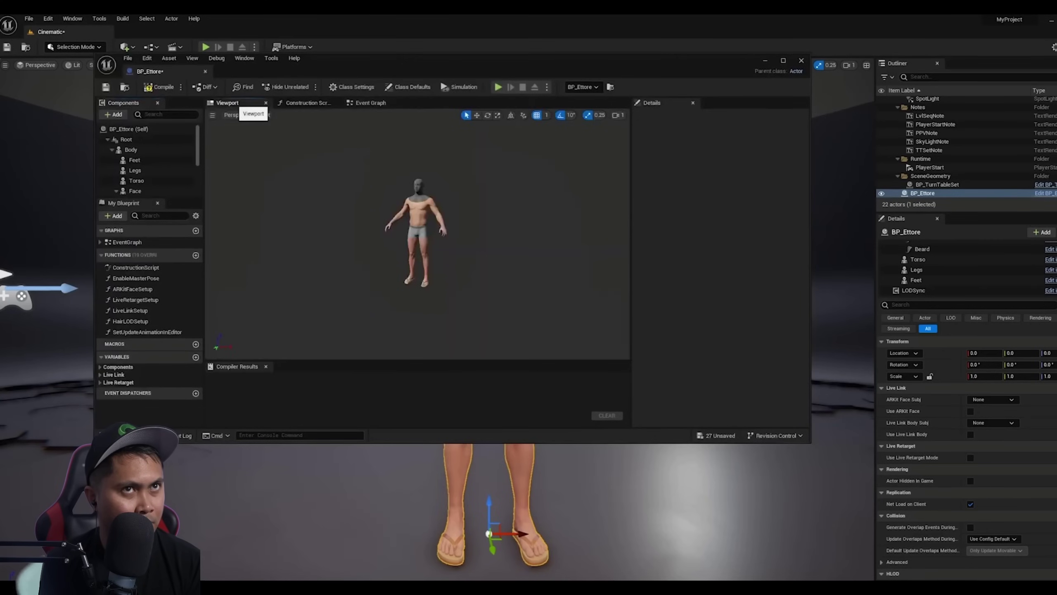
pyautogui.scroll(2, 417, 234)
pyautogui.scroll(-1, 418, 234)
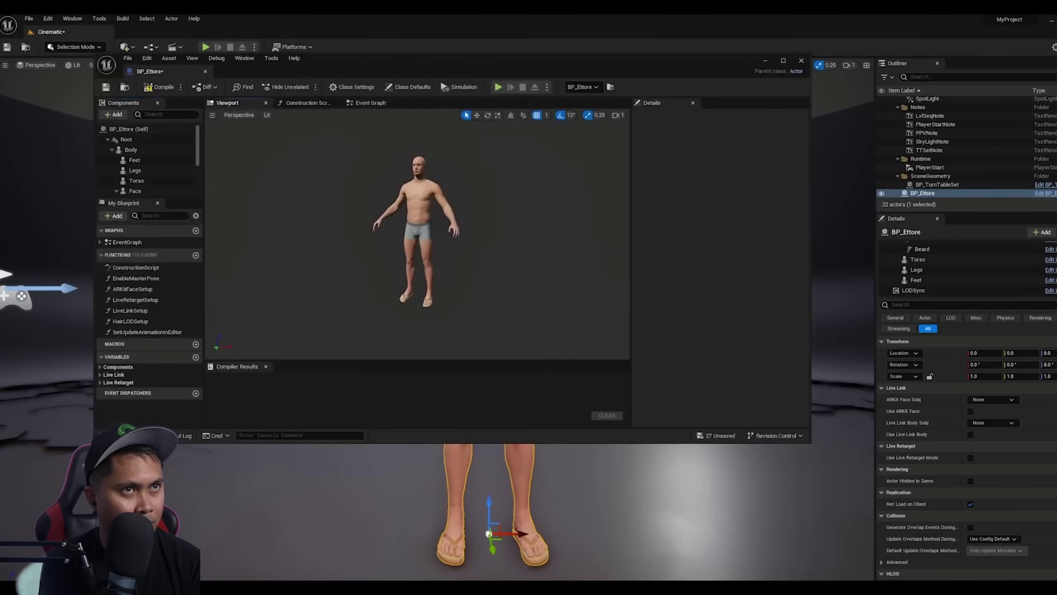
# - Add a Skeletal Mesh component named CLOTHING to the BP_Ettore blueprint
pyautogui.click(113, 115)
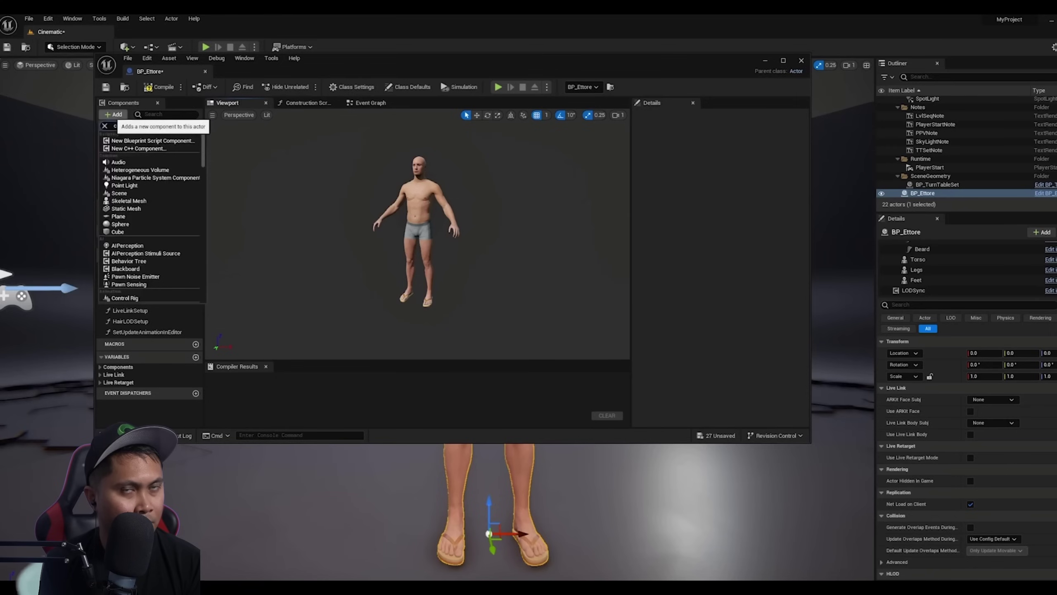
pyautogui.press('Escape')
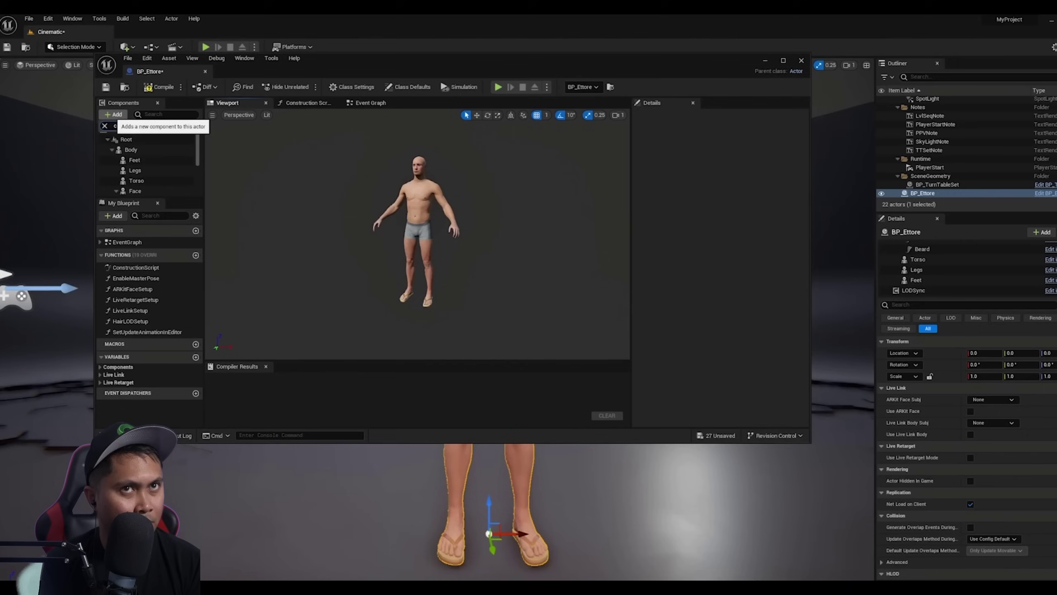
pyautogui.click(114, 115)
pyautogui.write('skel')
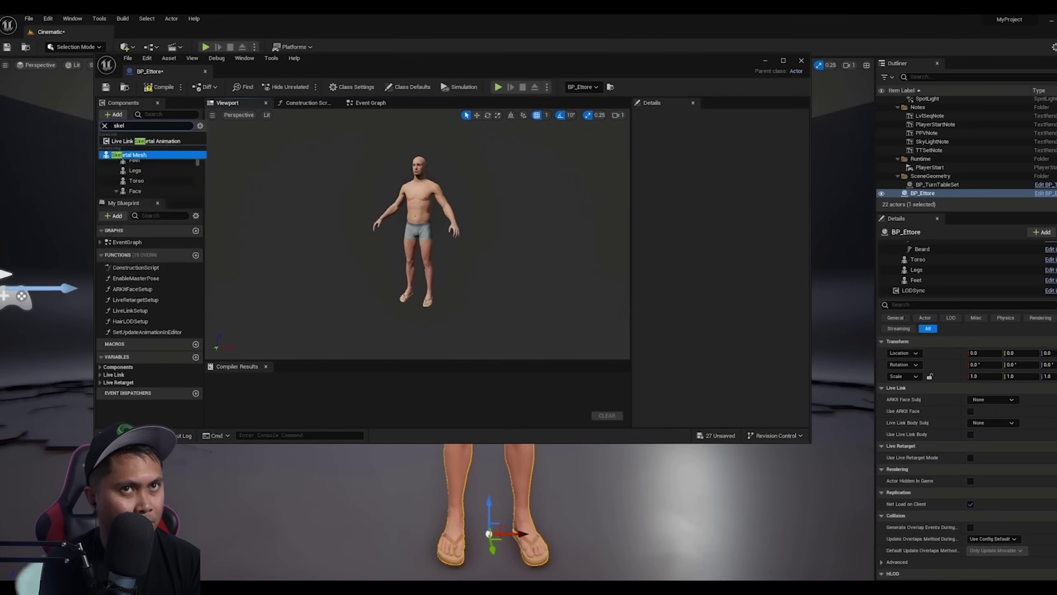
pyautogui.click(129, 154)
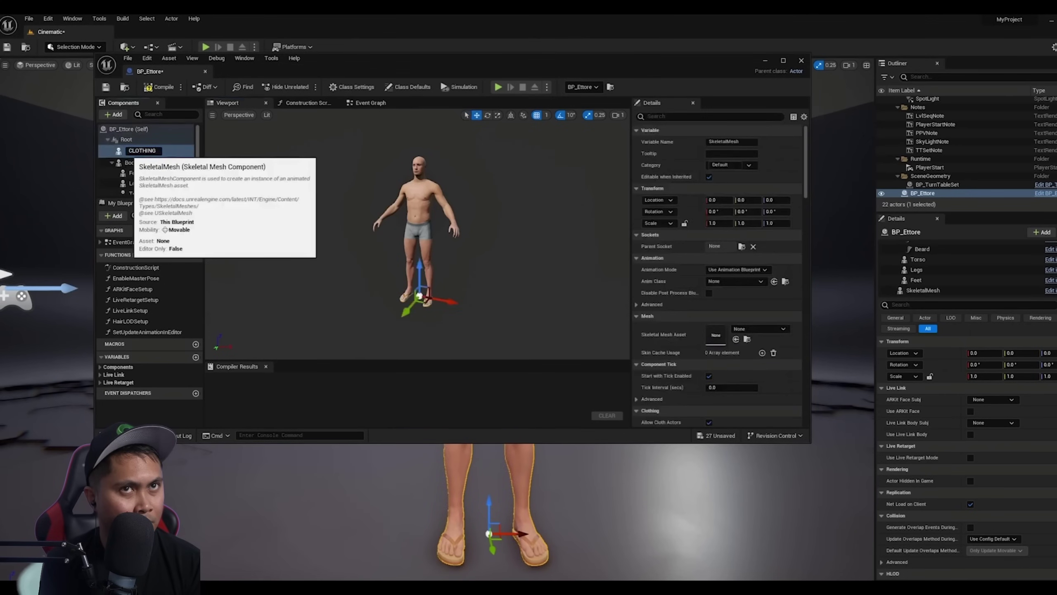
pyautogui.write('CLOTHING')
pyautogui.press('Return')
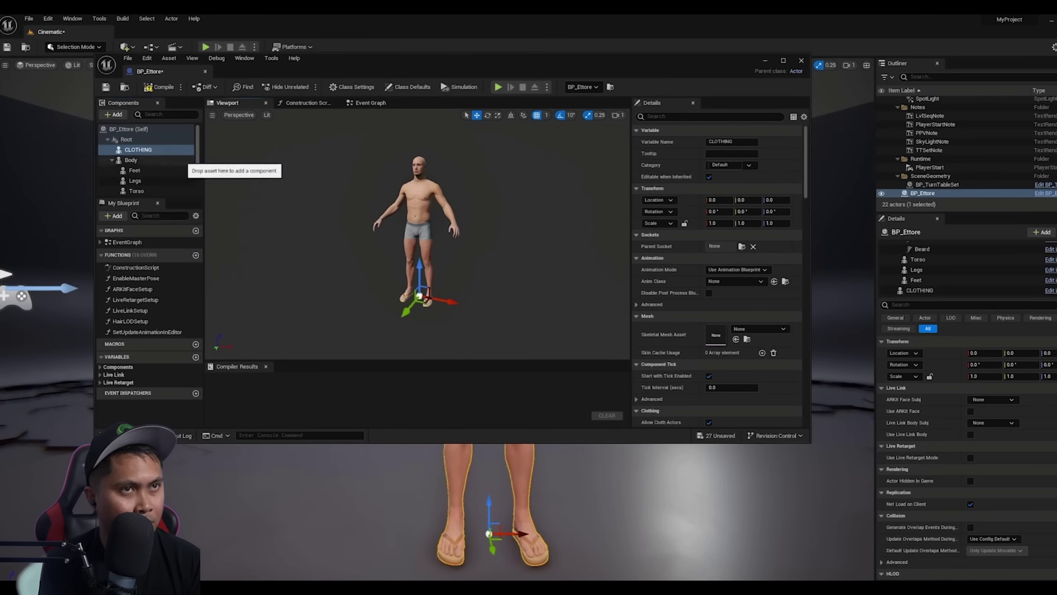
# - Assign the MH_Tutorial skeletal mesh to the CLOTHING component, close the blueprint and play the level
pyautogui.click(784, 328)
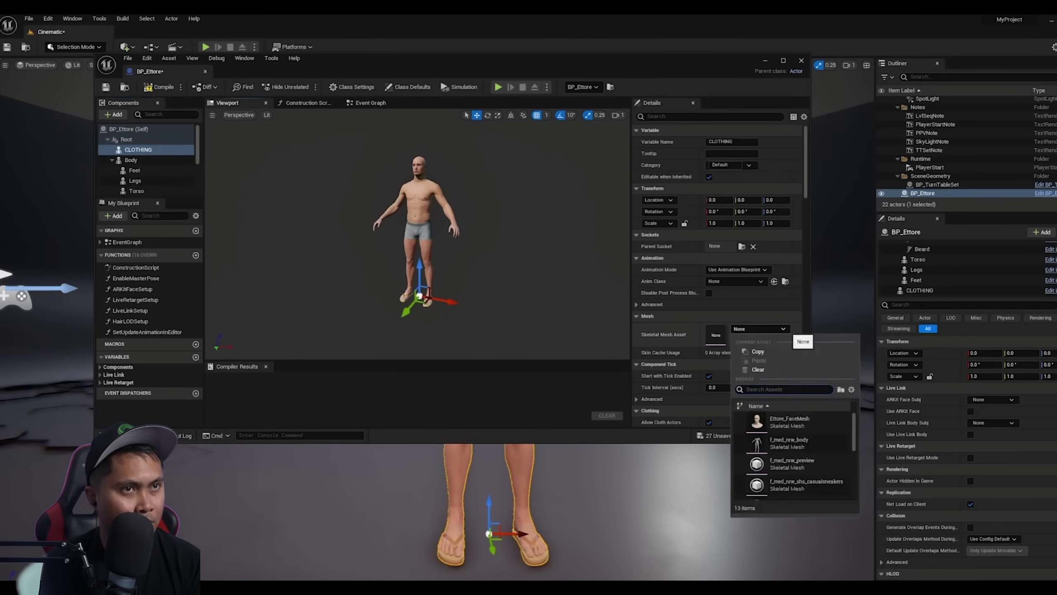
pyautogui.scroll(-5, 793, 458)
pyautogui.click(784, 489)
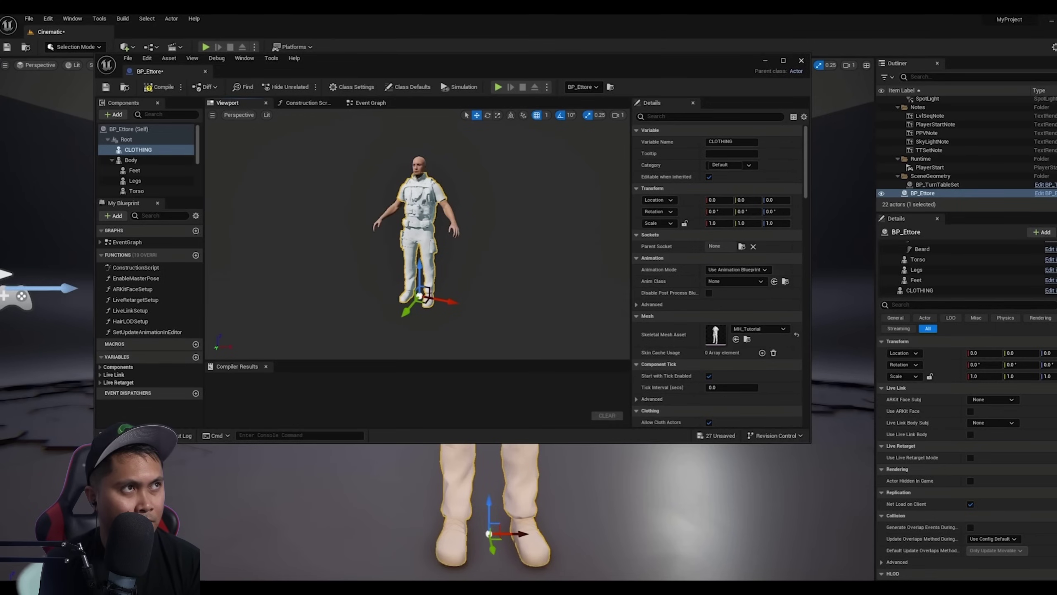
pyautogui.click(801, 61)
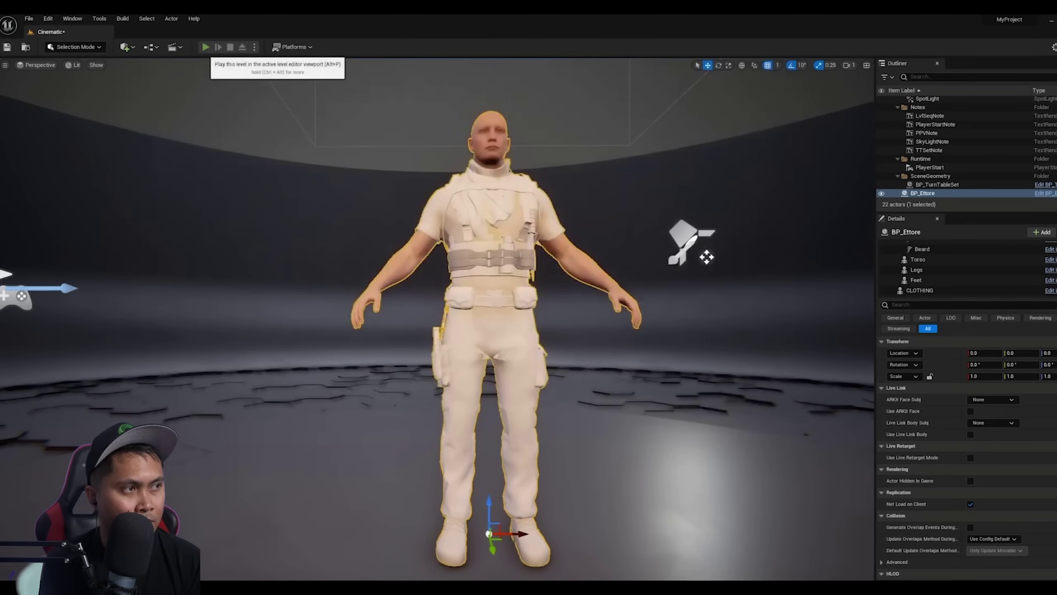
pyautogui.click(206, 47)
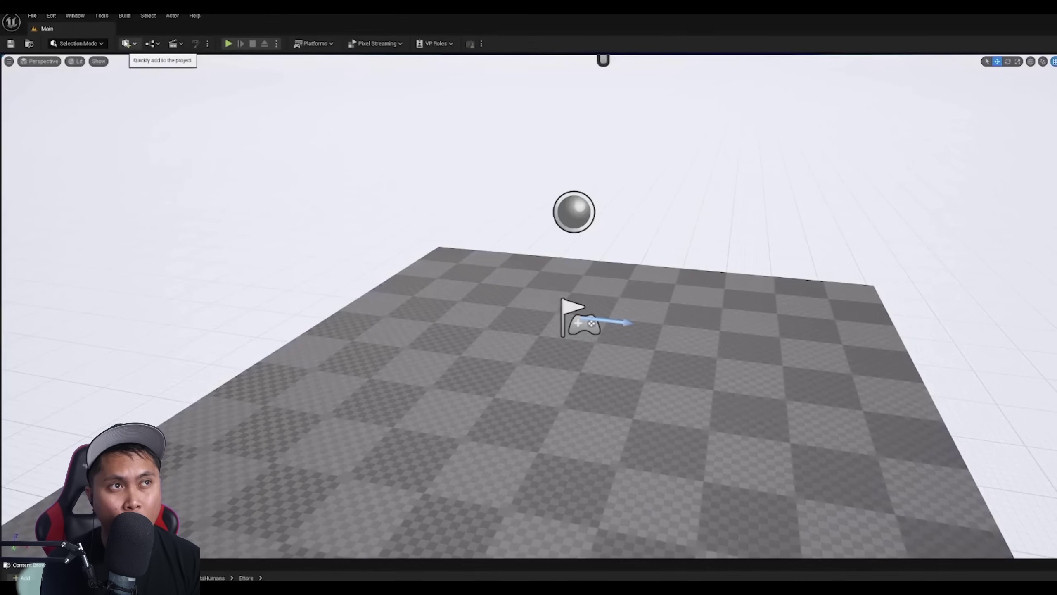
# - Place the BP_Ettore MetaHuman in the Main level at location 0, 0, 0
pyautogui.click(127, 43)
pyautogui.click(139, 79)
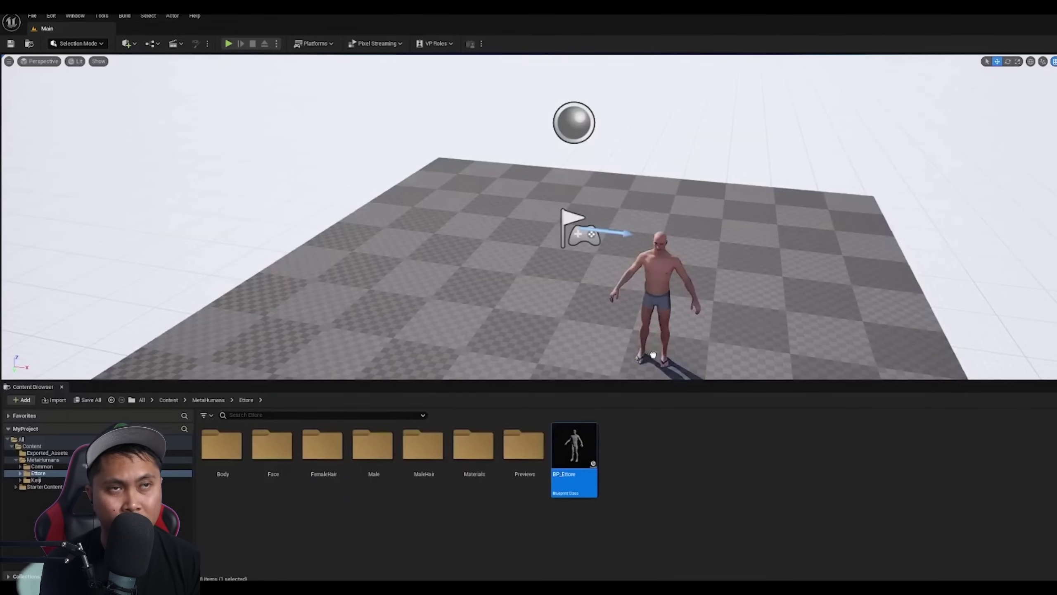
pyautogui.moveTo(652, 355); pyautogui.dragTo(581, 282)
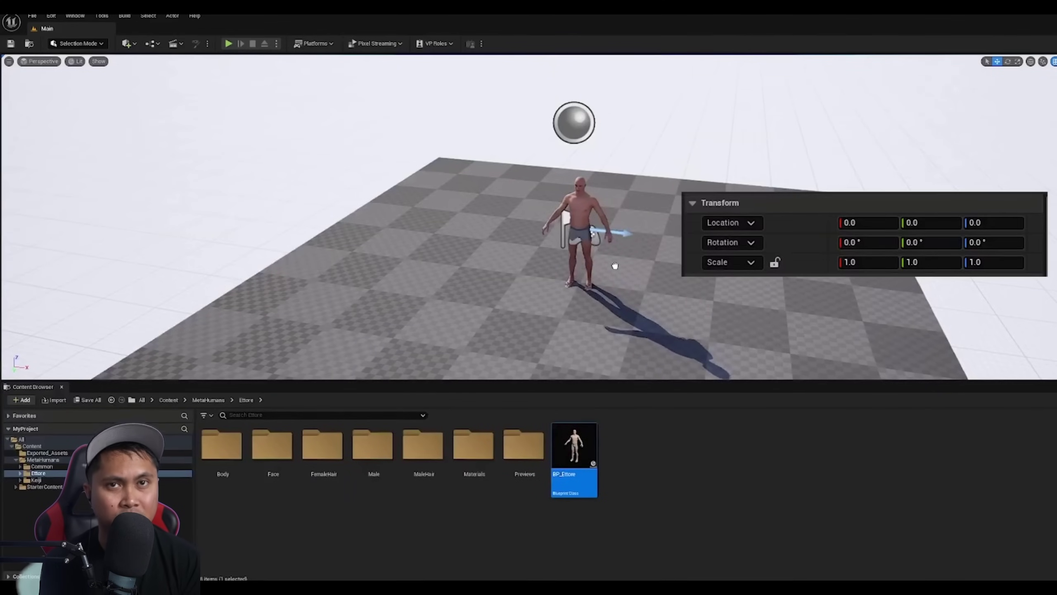
pyautogui.press('f')
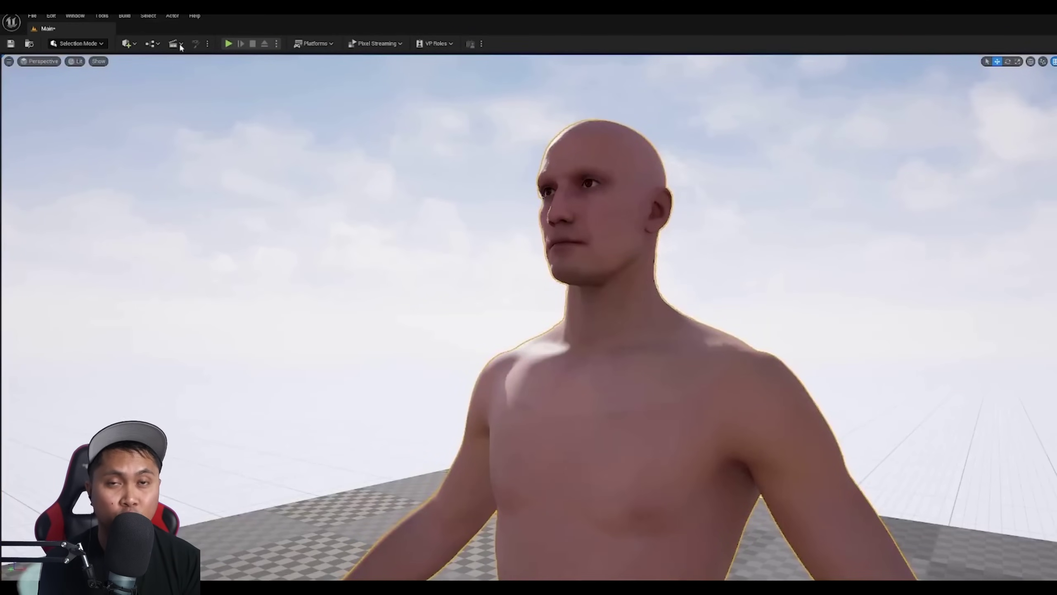
# - Export the selected MetaHuman as Meta_02.fbx to the Exported_Assets folder with FBX 2020 compatibility and the default export options
pyautogui.click(31, 16)
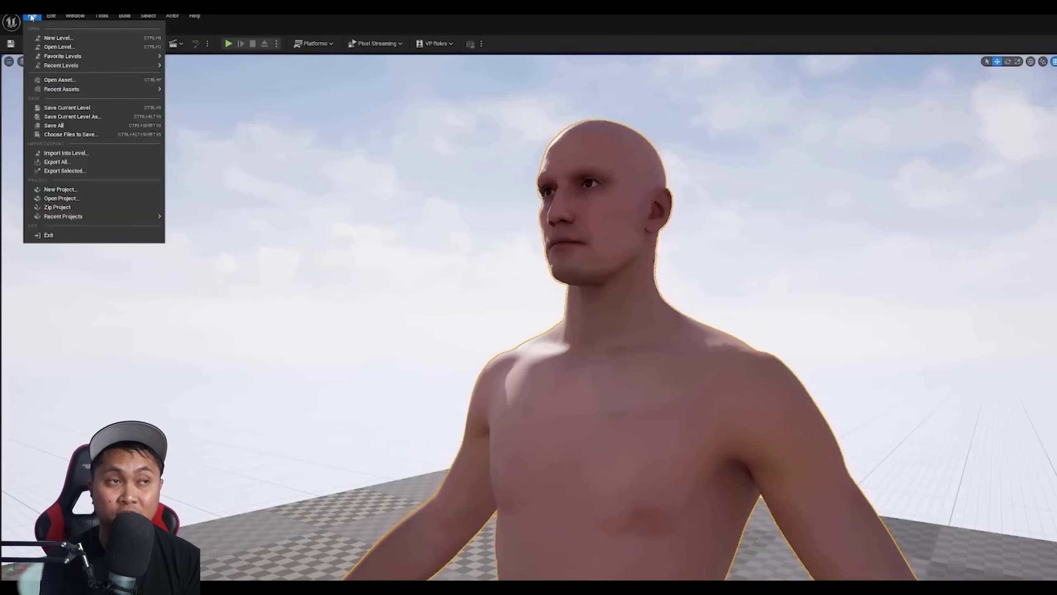
pyautogui.click(62, 170)
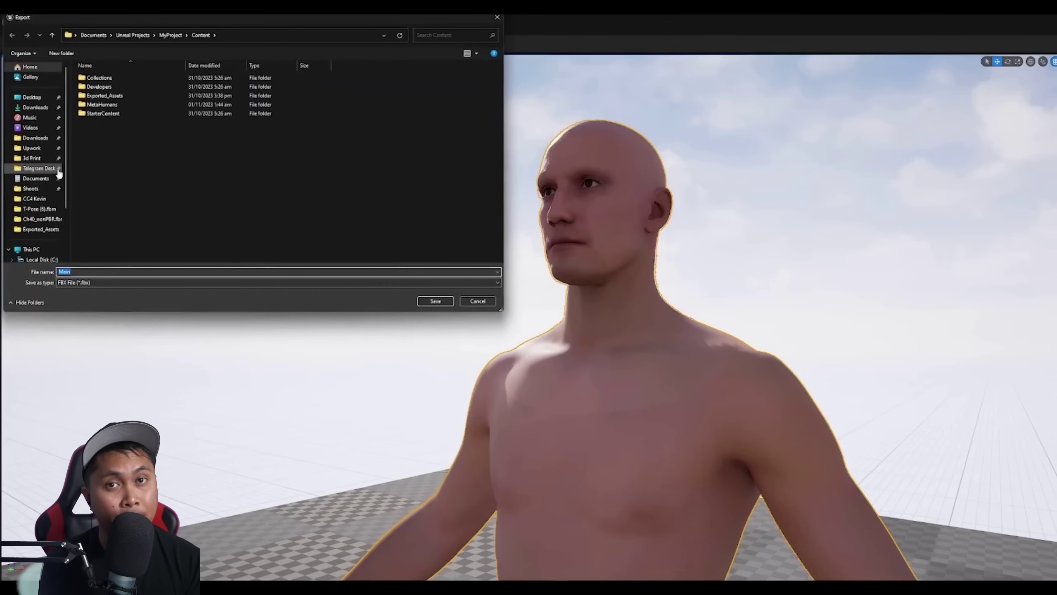
pyautogui.doubleClick(109, 96)
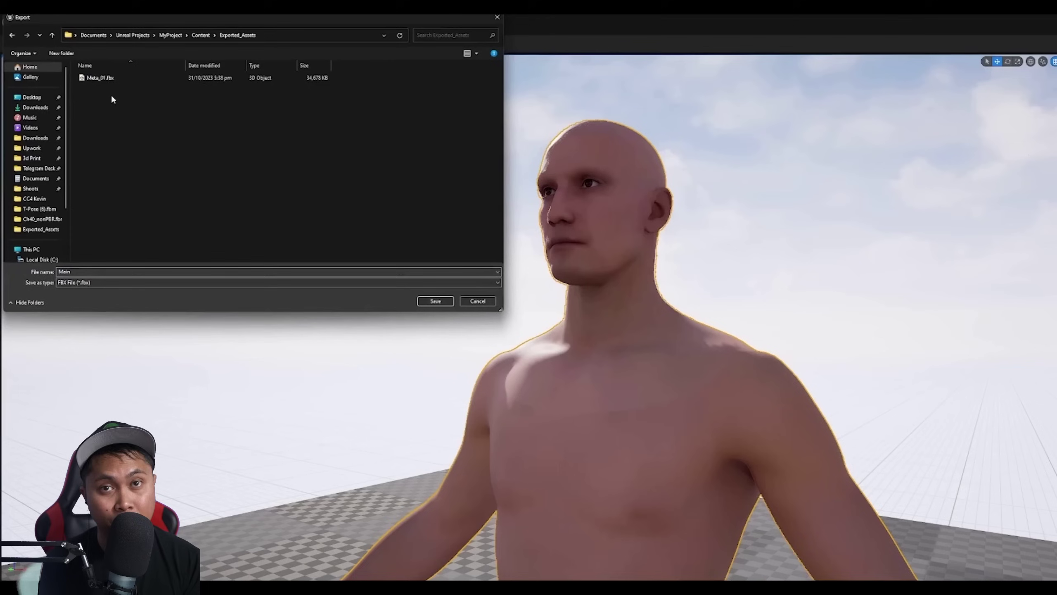
pyautogui.click(100, 78)
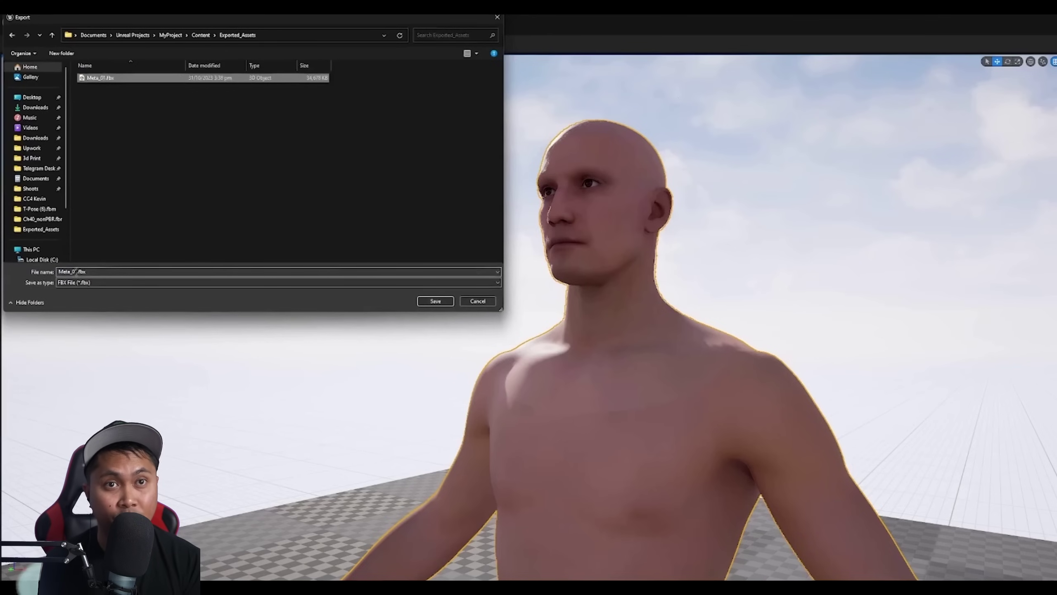
pyautogui.click(78, 271)
pyautogui.press('BackSpace')
pyautogui.write('2')
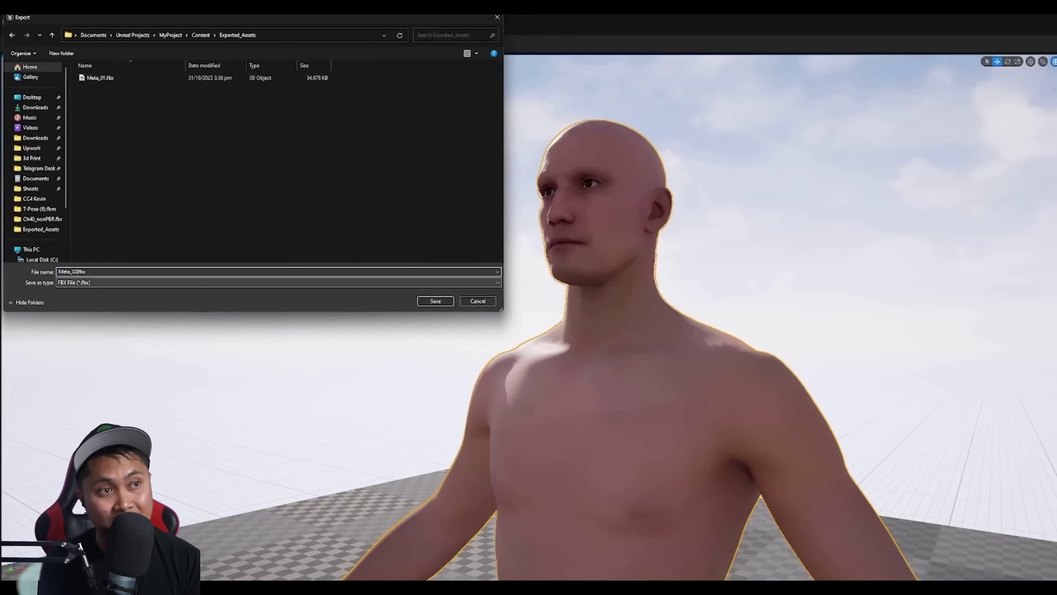
pyautogui.press('Return')
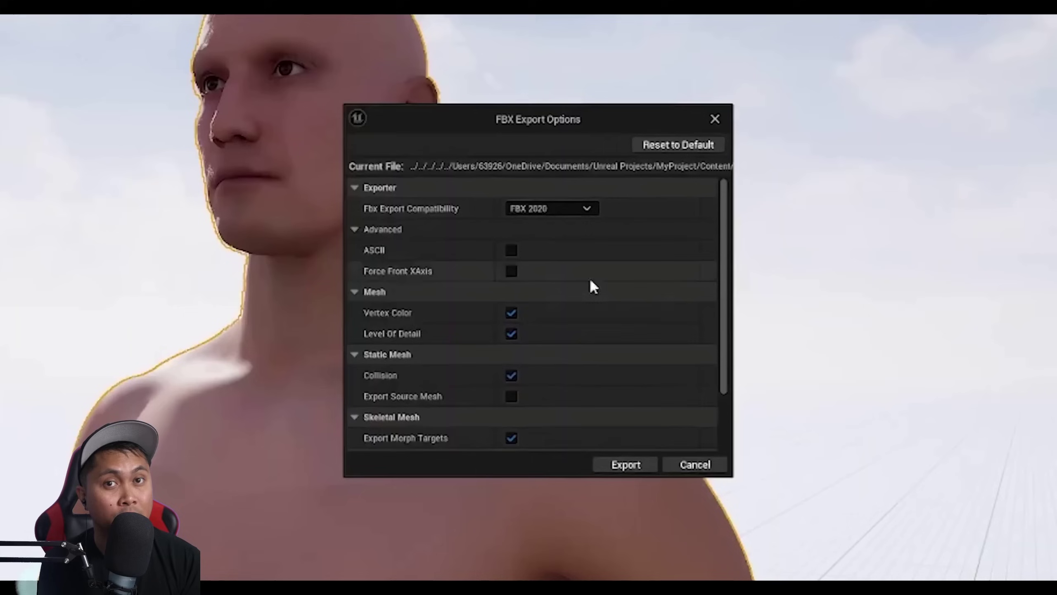
pyautogui.moveTo(725, 263); pyautogui.dragTo(710, 341)
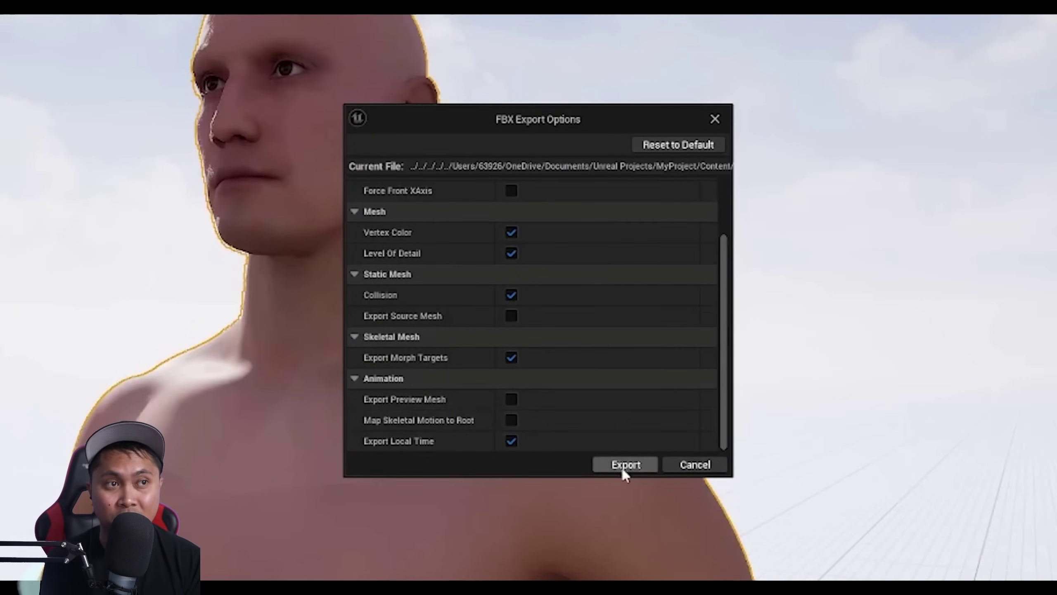
pyautogui.click(621, 465)
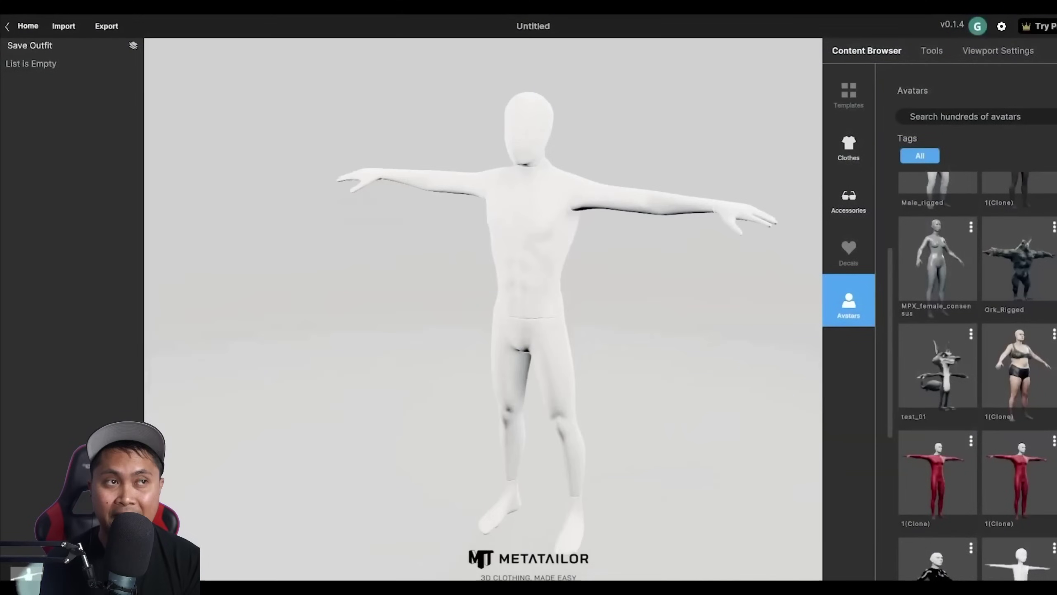
# - Switch to MetaTailor and import MH FBX_Centered.fbx from the Downloads folder as an avatar
pyautogui.click(63, 26)
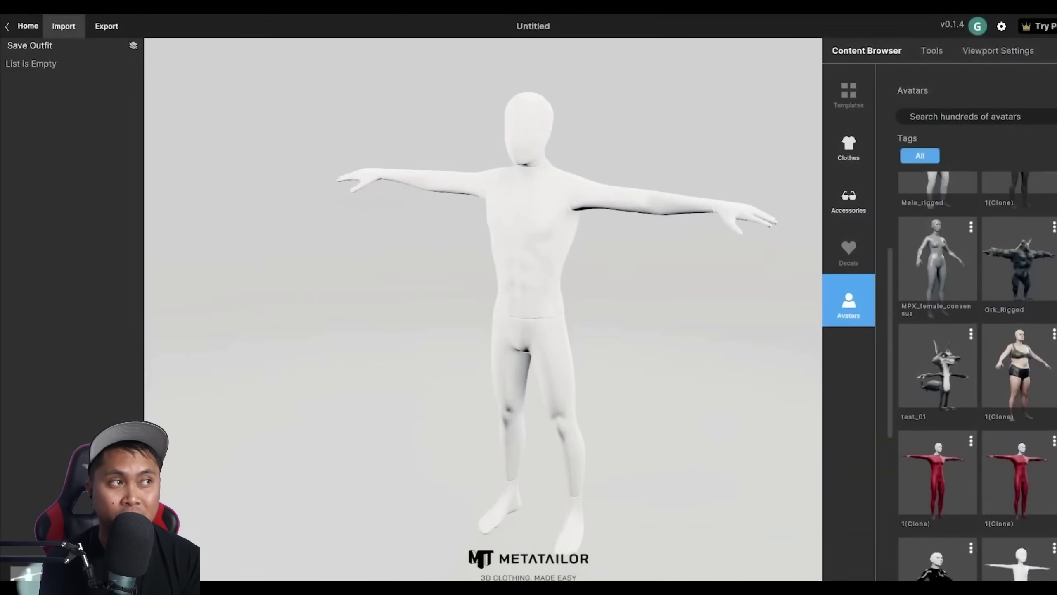
pyautogui.click(886, 156)
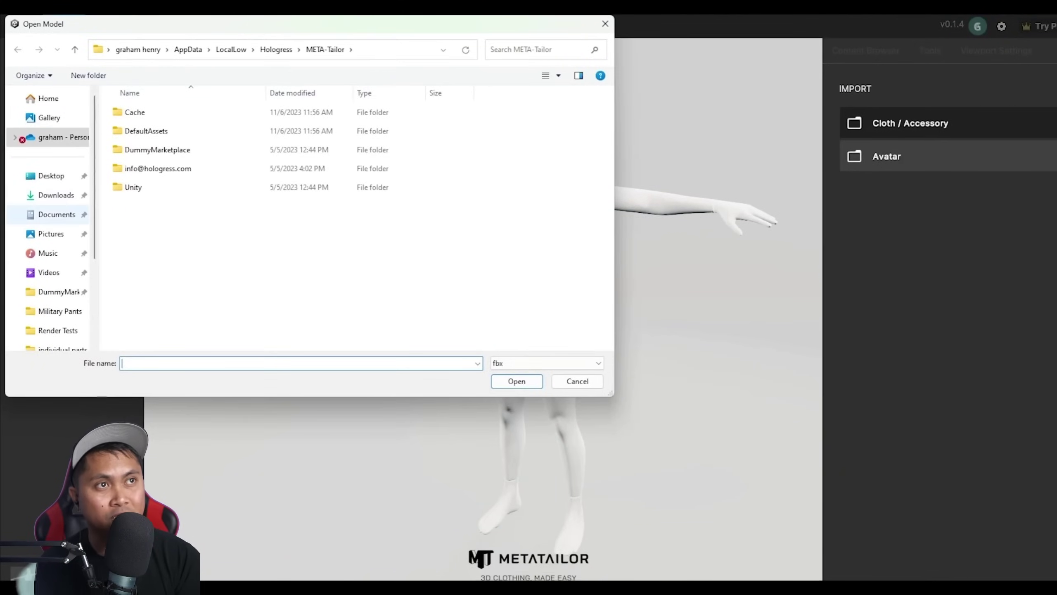
pyautogui.click(55, 195)
pyautogui.click(150, 147)
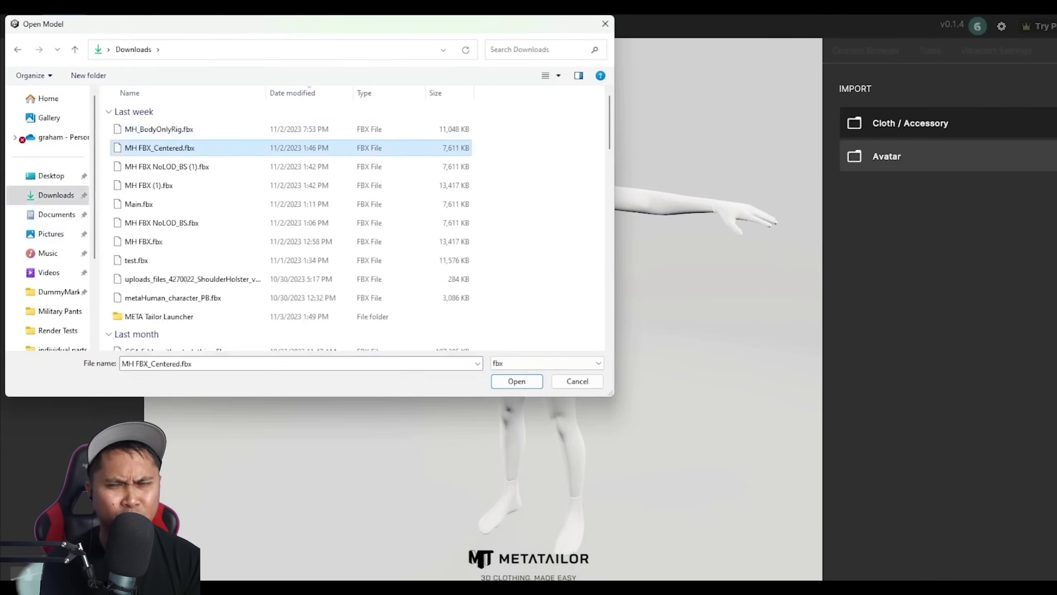
pyautogui.click(517, 381)
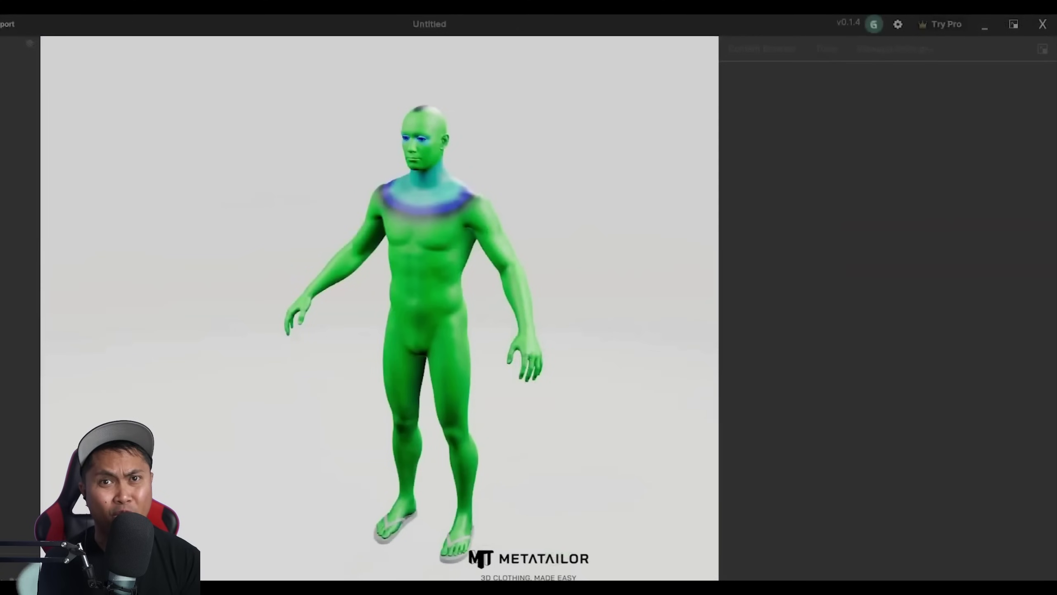
# - Proceed from the imported avatar's materials to its landmarks and adjust a body landmark
pyautogui.moveTo(422, 298); pyautogui.dragTo(359, 297, button='middle')
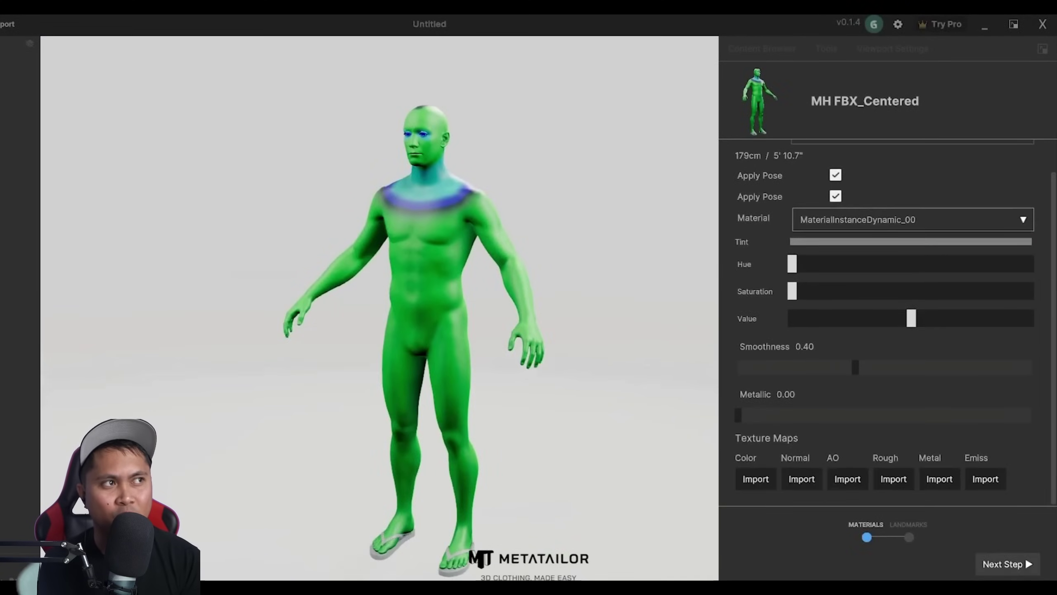
pyautogui.click(1007, 564)
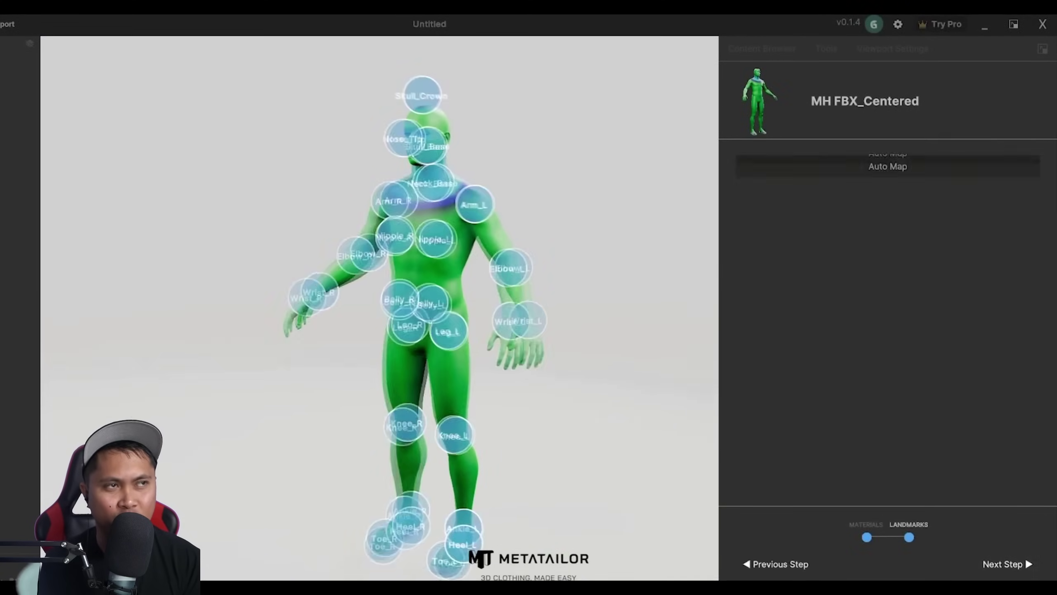
pyautogui.moveTo(422, 297); pyautogui.dragTo(504, 379, button='middle')
pyautogui.moveTo(303, 326); pyautogui.dragTo(339, 357)
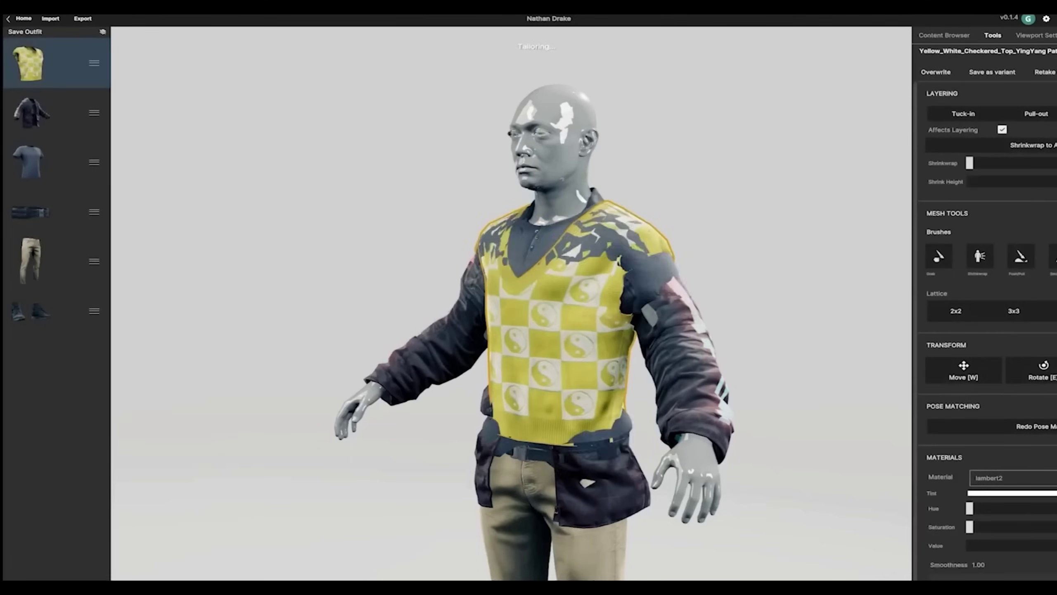
# - Move the yellow checkered top one layer down in the outfit, beneath the jacket
pyautogui.moveTo(73, 68); pyautogui.dragTo(73, 110)
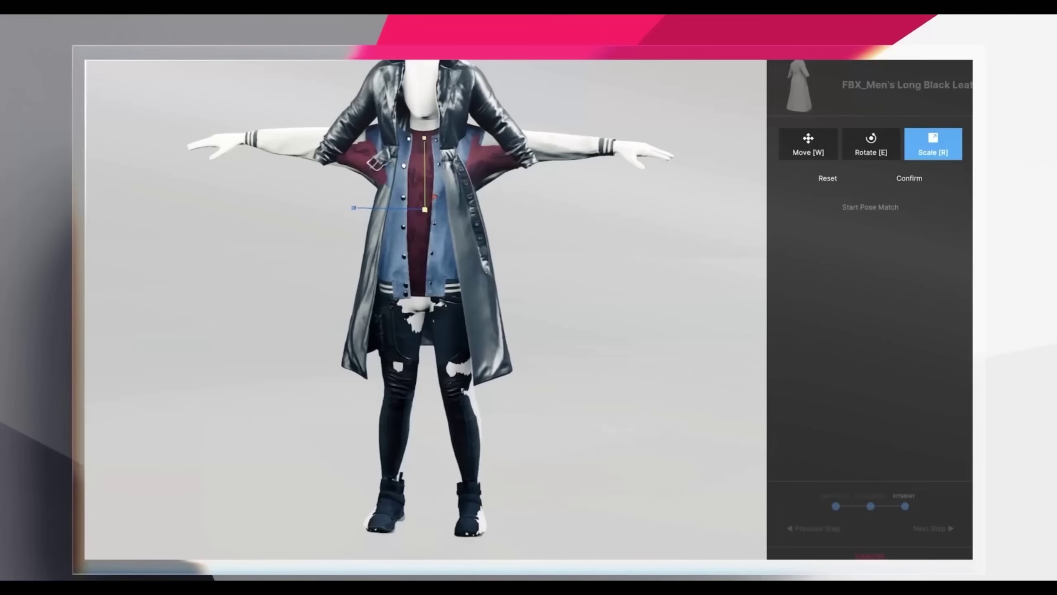
pyautogui.press('w')
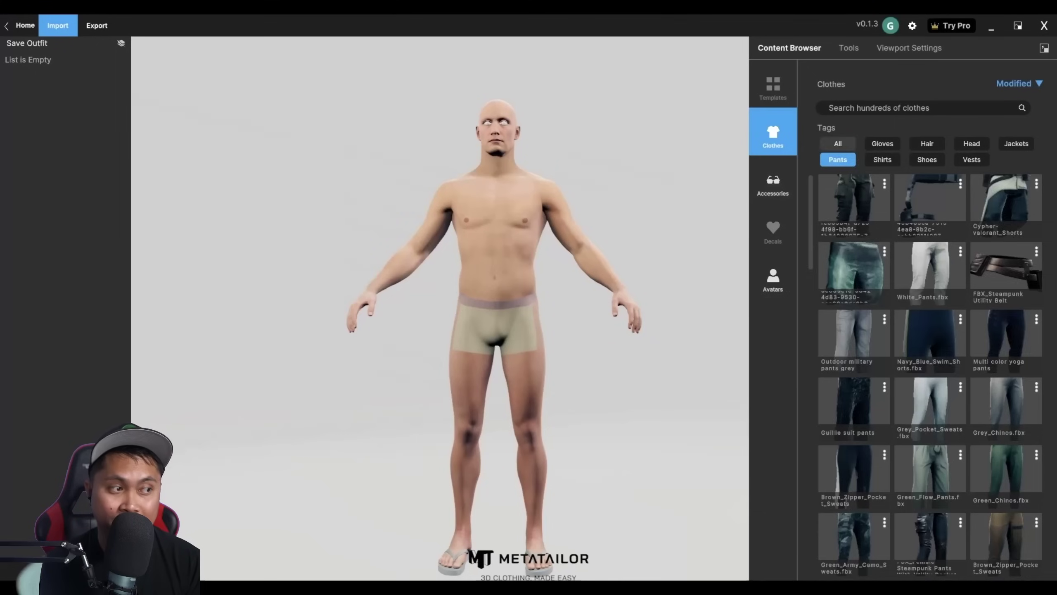
# - Filter the clothes by Pants and dress the avatar in the dark cargo pants with knee pads
pyautogui.click(838, 144)
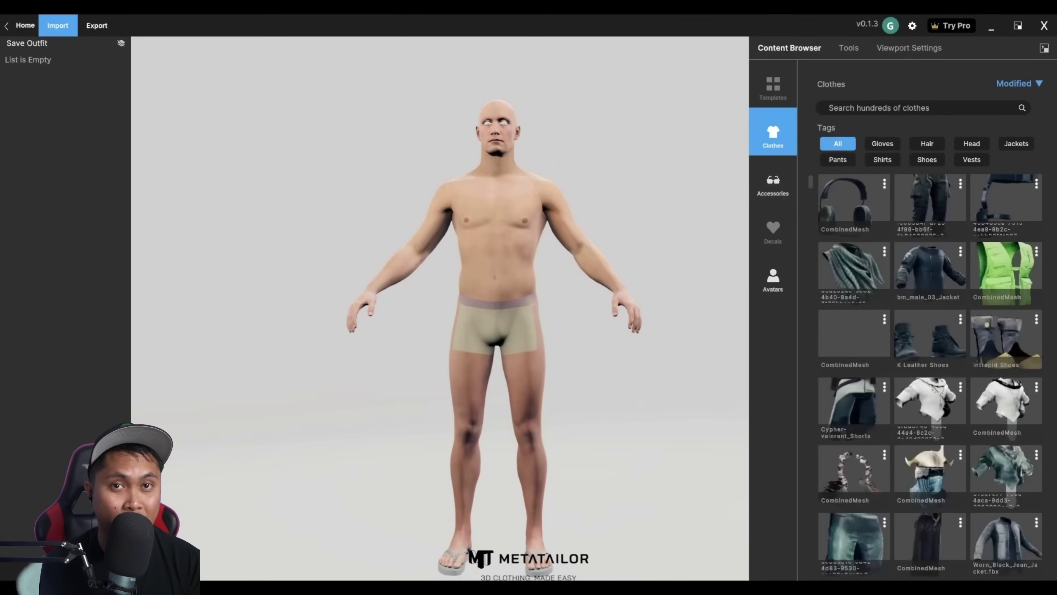
pyautogui.click(838, 160)
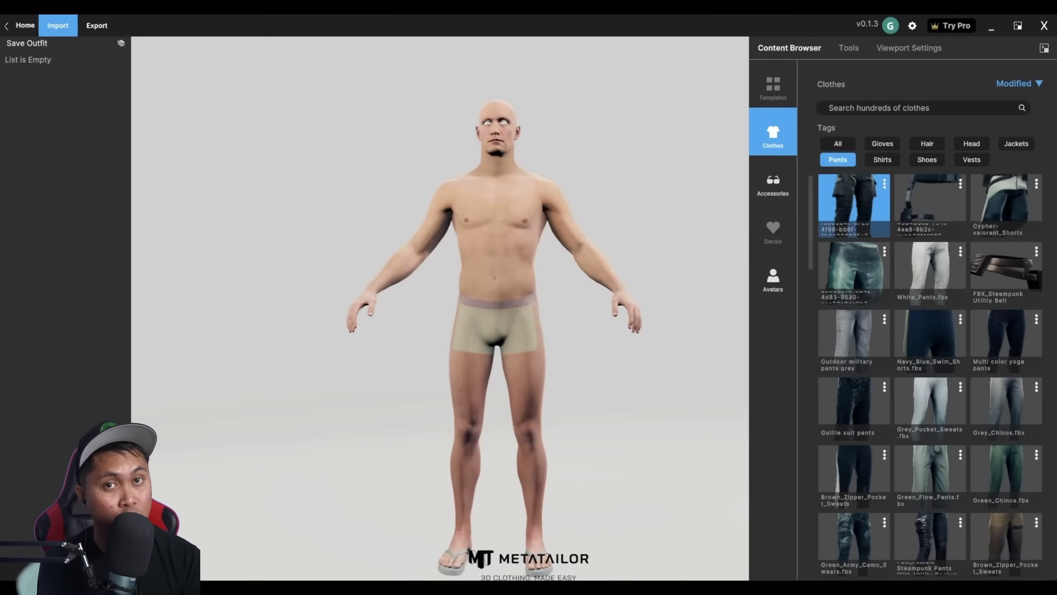
pyautogui.click(853, 205)
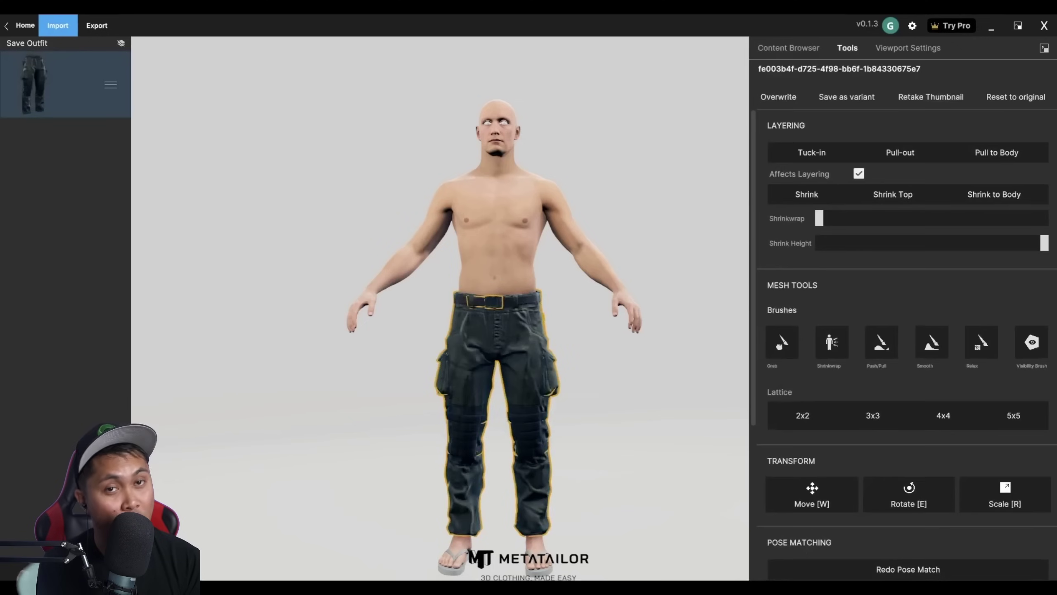
# - Add the Green_Camo_Tshirt from the camo shirts to the avatar and start a 3x3 lattice on it
pyautogui.moveTo(541, 292); pyautogui.dragTo(499, 291, button='middle')
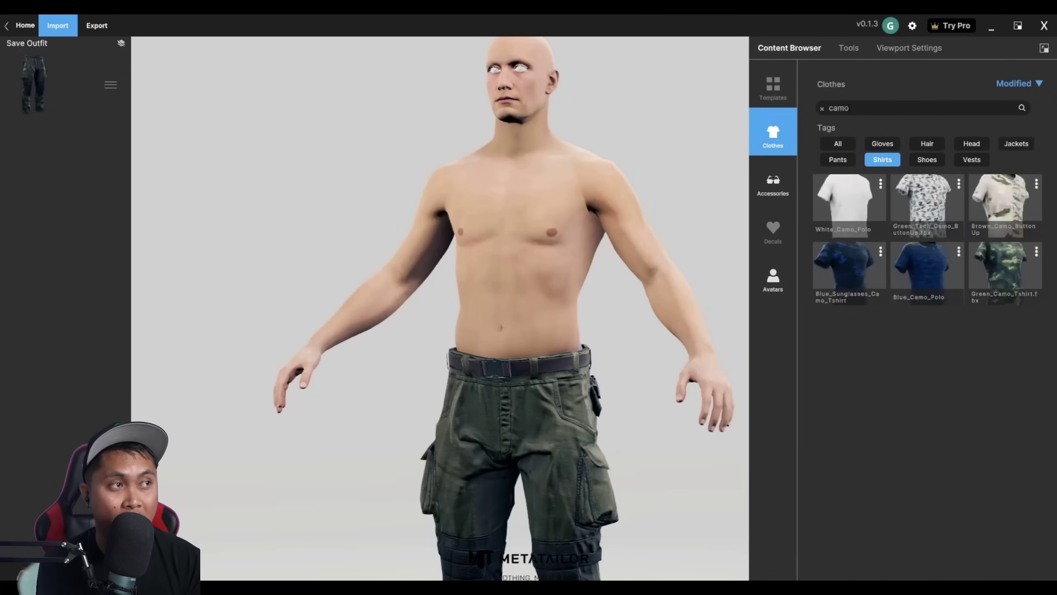
pyautogui.click(1006, 267)
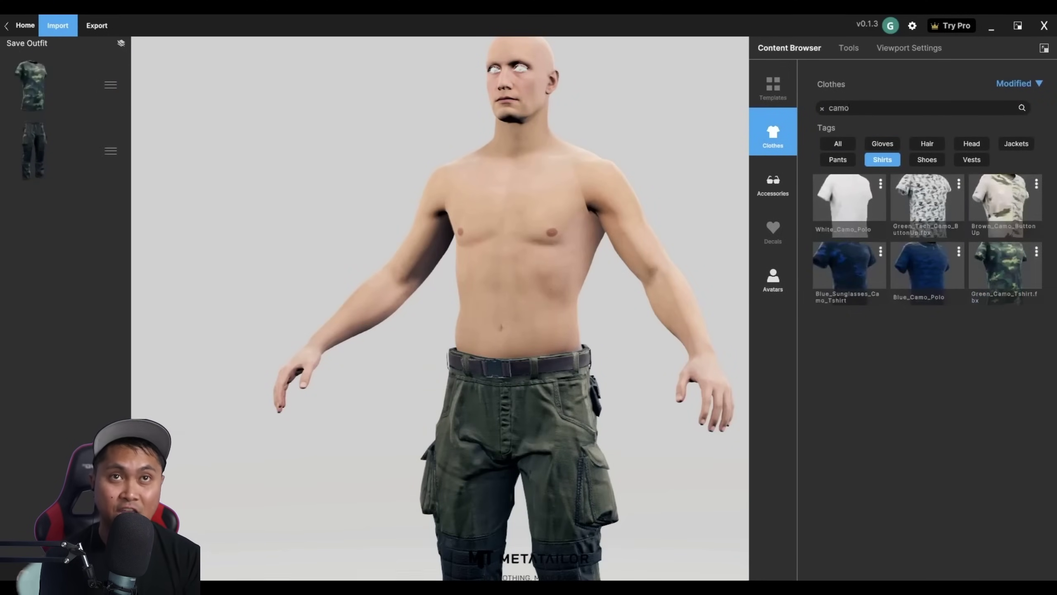
pyautogui.moveTo(499, 292); pyautogui.dragTo(524, 292, button='middle')
pyautogui.press('Escape')
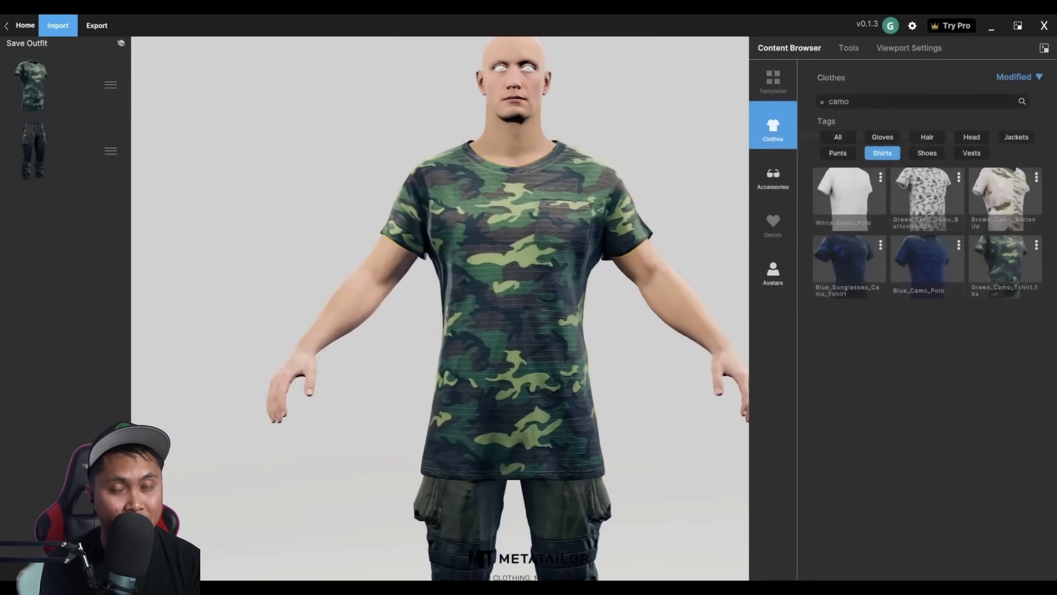
pyautogui.scroll(1, 439, 308)
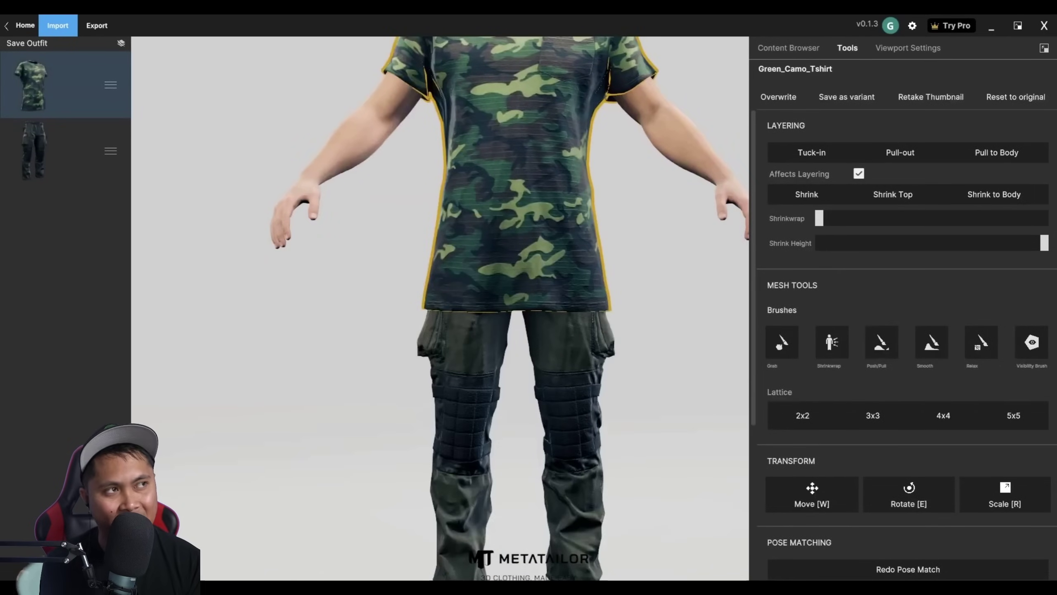
pyautogui.click(873, 415)
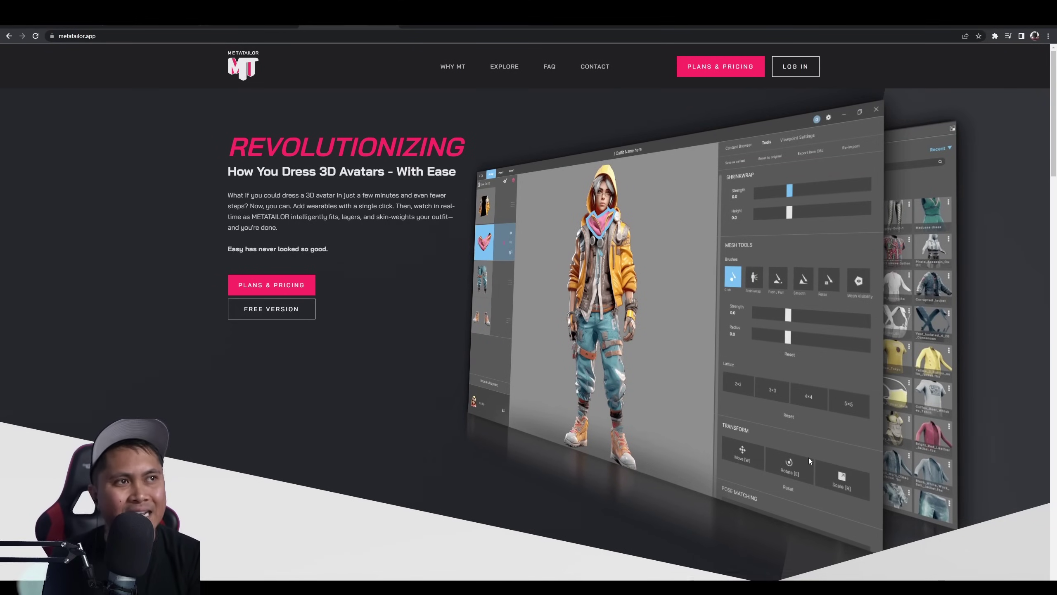
# - Switch to metatailor.app in the browser and compare the Pro Plan's monthly and annual pricing
pyautogui.click(278, 287)
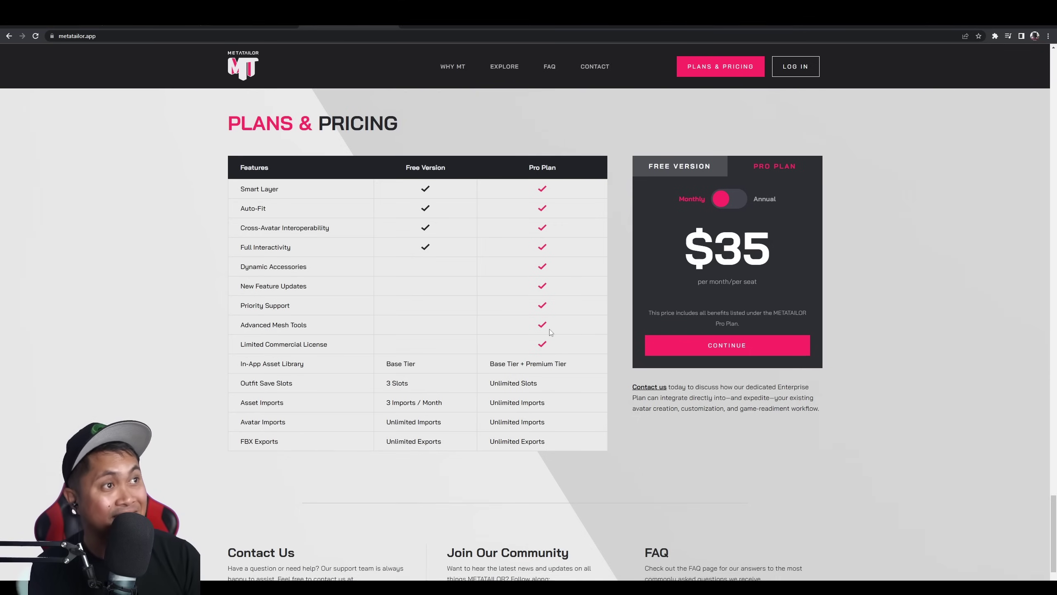
pyautogui.click(739, 201)
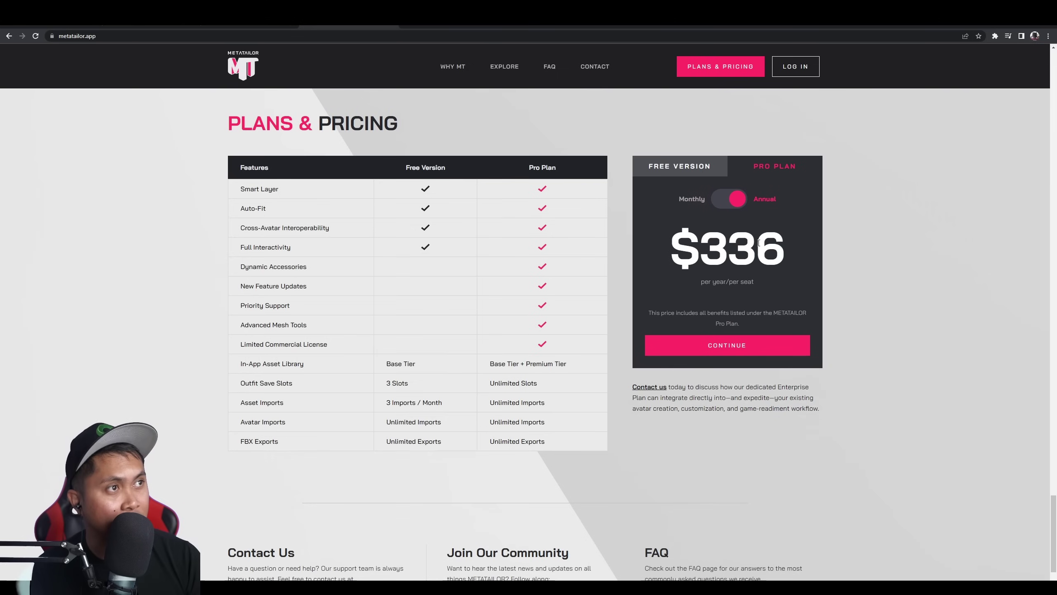
pyautogui.click(712, 201)
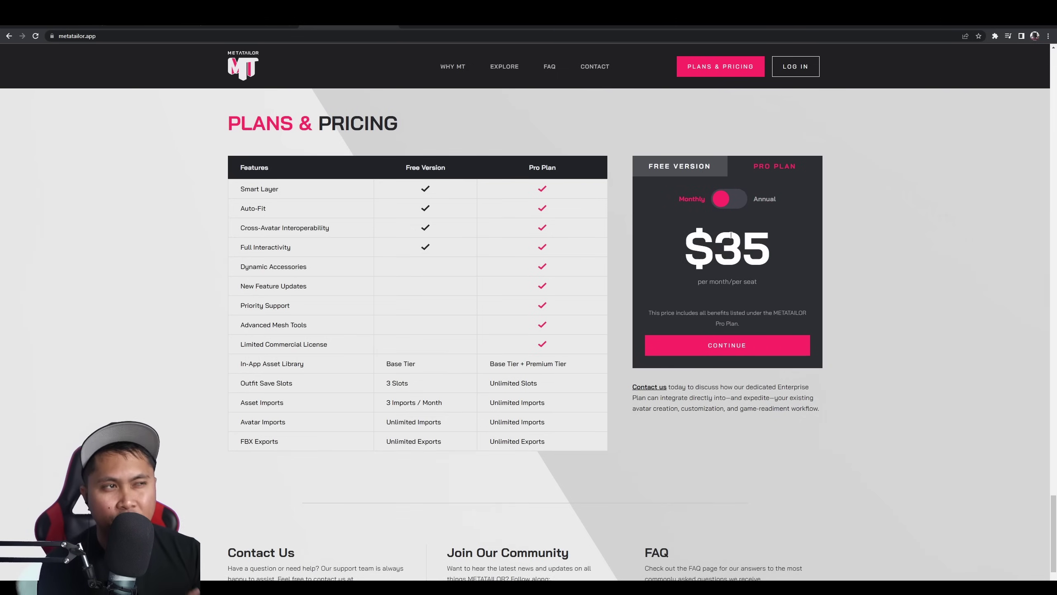